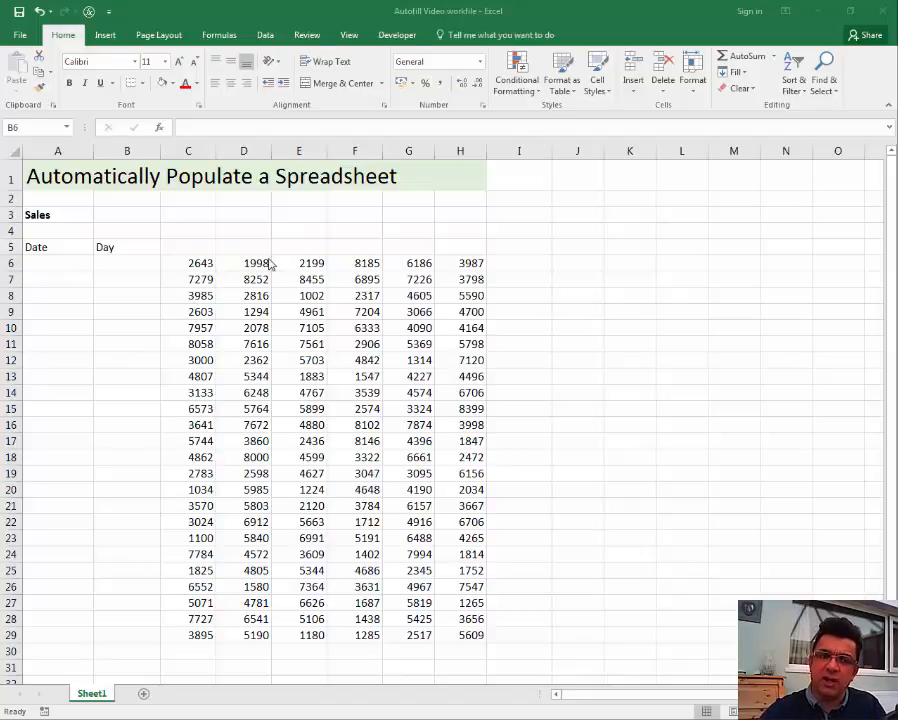
Enter the heading Product 1 in cell C5.
{"action": "left_click", "coordinate": [189, 248]}
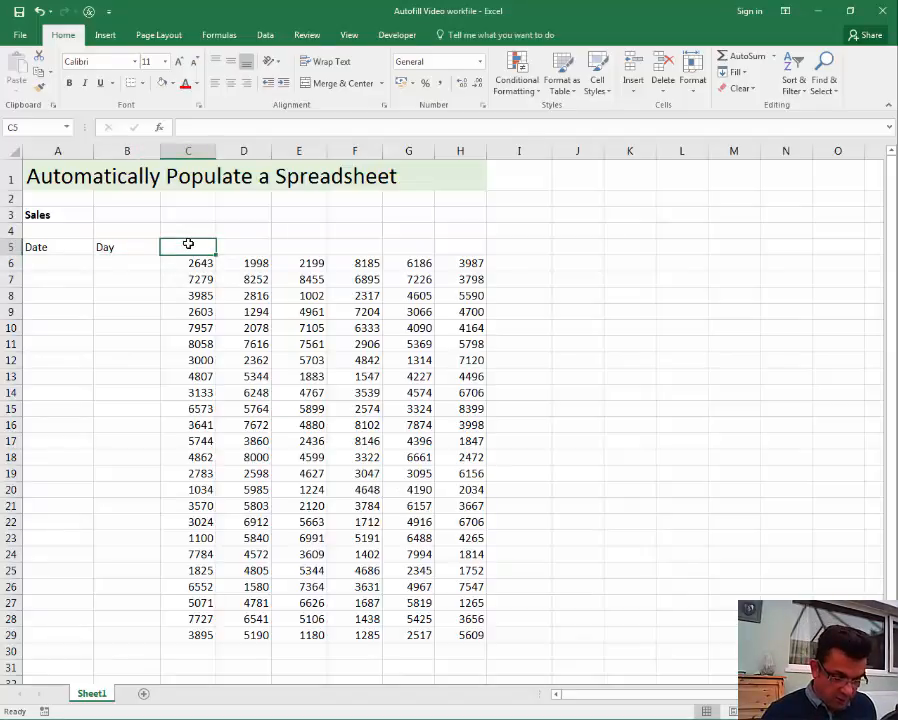
{"action": "type", "text": "Product"}
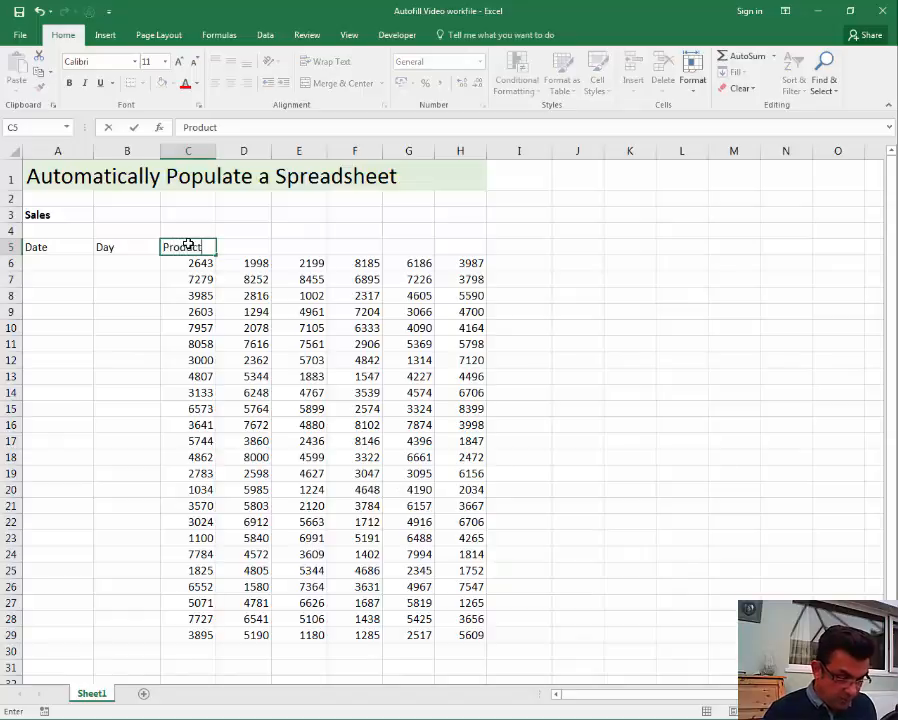
{"action": "type", "text": " 1"}
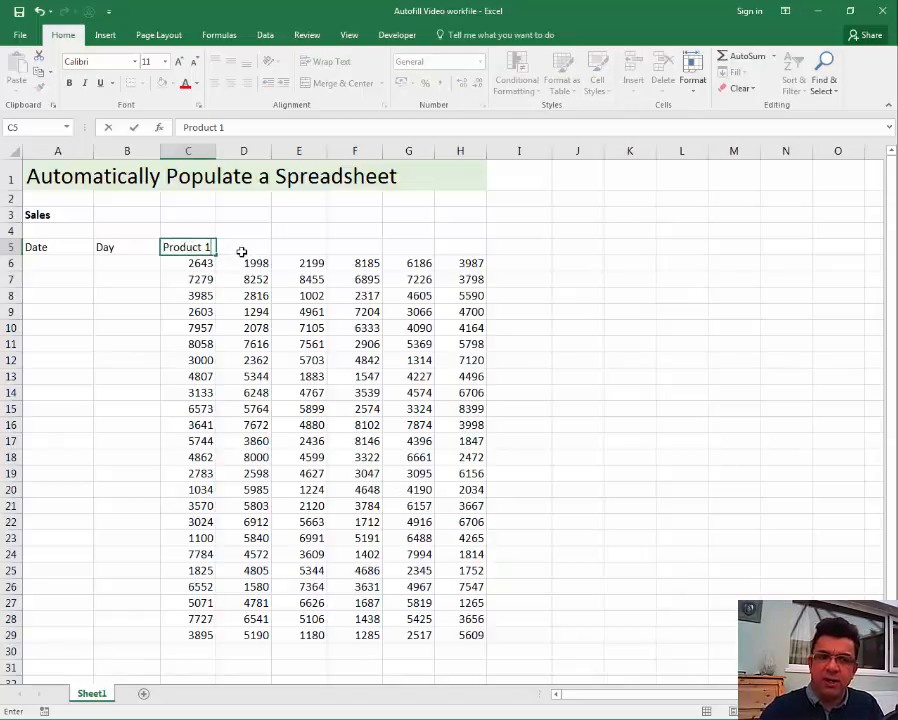
{"action": "key", "text": "Tab"}
Autofill the Product 1 heading across row 5 to column H, producing Product 1 to Product 6.
{"action": "left_click", "coordinate": [288, 248]}
{"action": "left_click", "coordinate": [372, 246]}
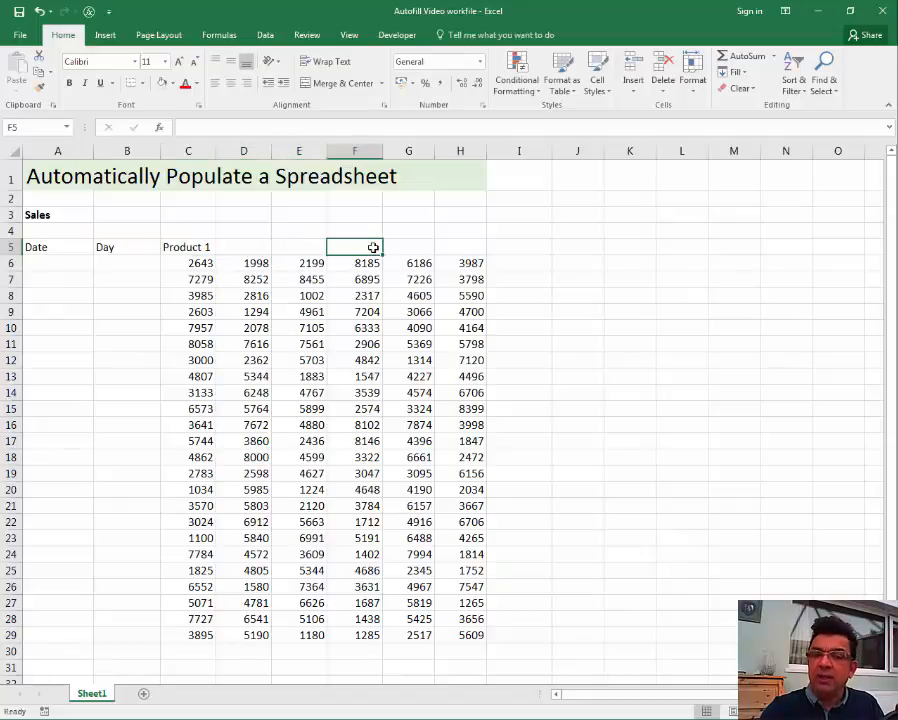
{"action": "left_click", "coordinate": [188, 247]}
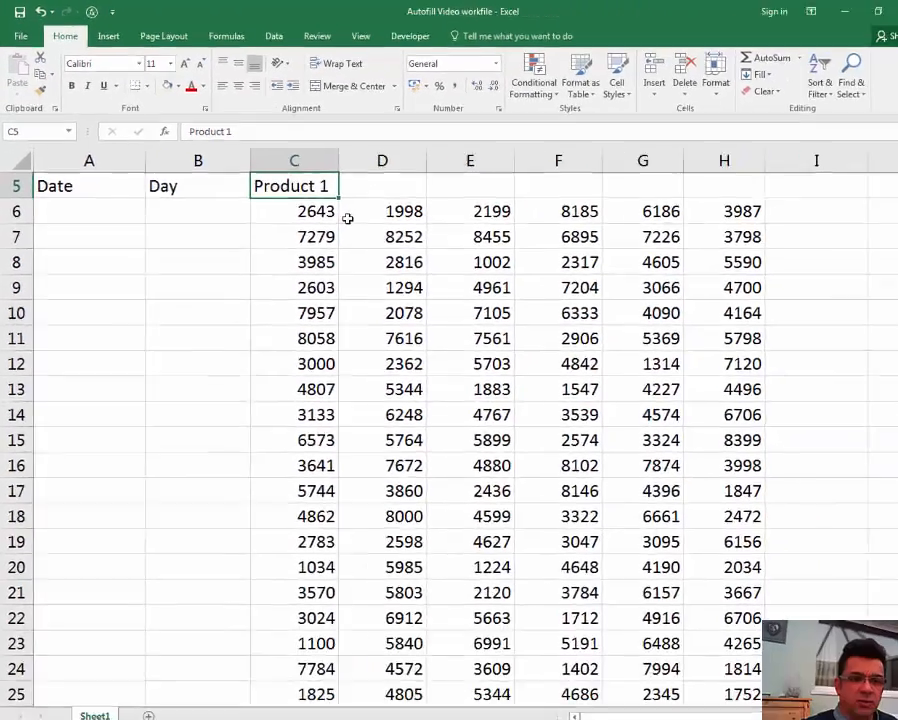
{"action": "scroll", "coordinate": [336, 209], "scroll_direction": "up", "scroll_amount": 2}
{"action": "scroll", "coordinate": [334, 210], "scroll_direction": "down", "scroll_amount": 1}
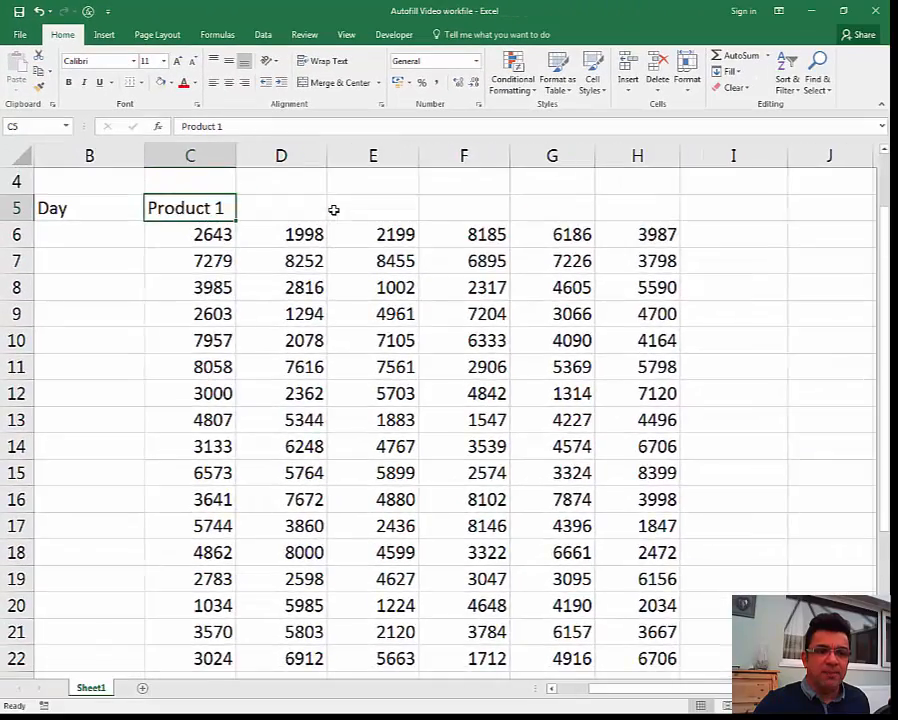
{"action": "scroll", "coordinate": [334, 210], "scroll_direction": "down", "scroll_amount": 5}
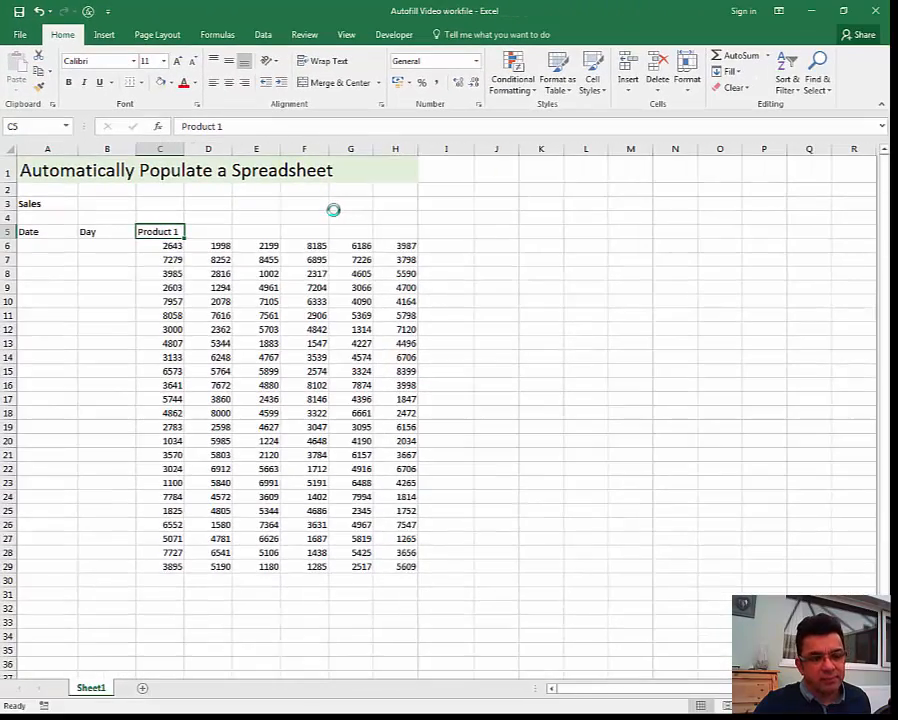
{"action": "scroll", "coordinate": [333, 209], "scroll_direction": "up", "scroll_amount": 2}
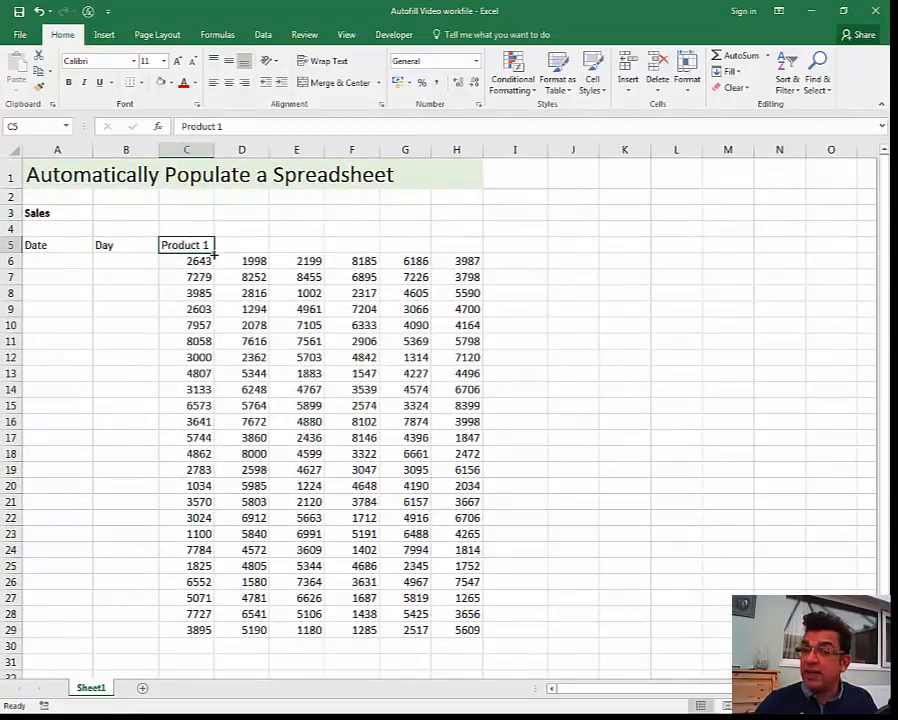
{"action": "left_click_drag", "start_coordinate": [213, 254], "coordinate": [470, 250]}
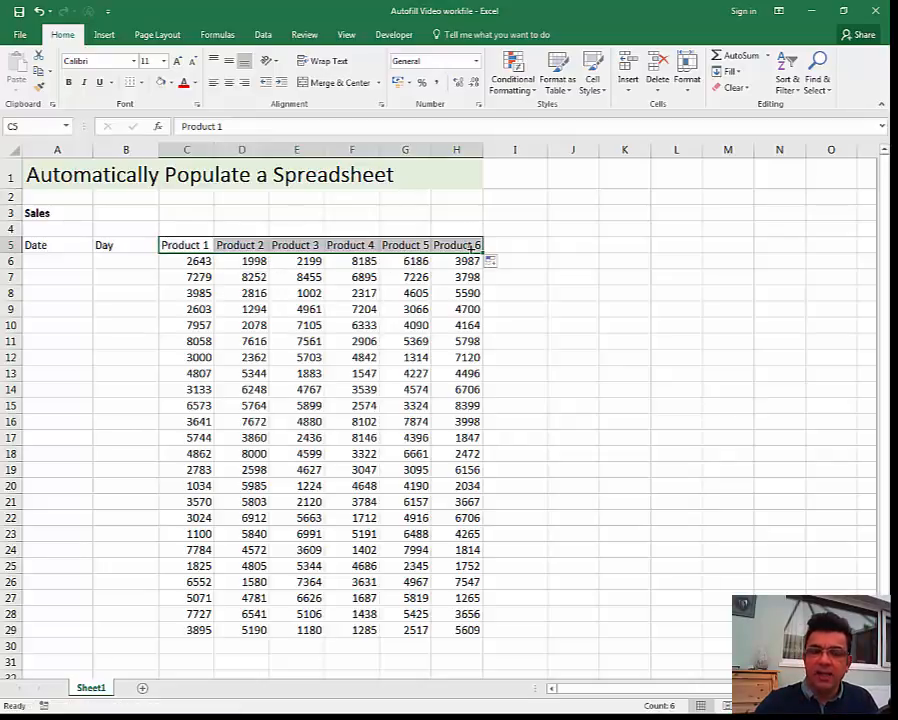
{"action": "left_click", "coordinate": [204, 243]}
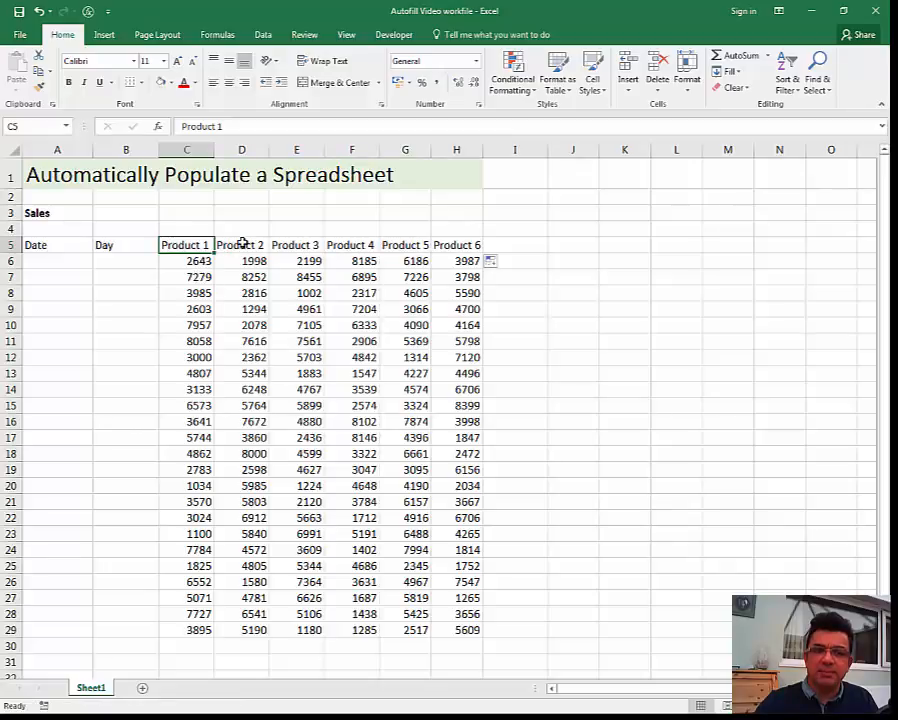
{"action": "left_click", "coordinate": [242, 244]}
{"action": "left_click", "coordinate": [300, 248]}
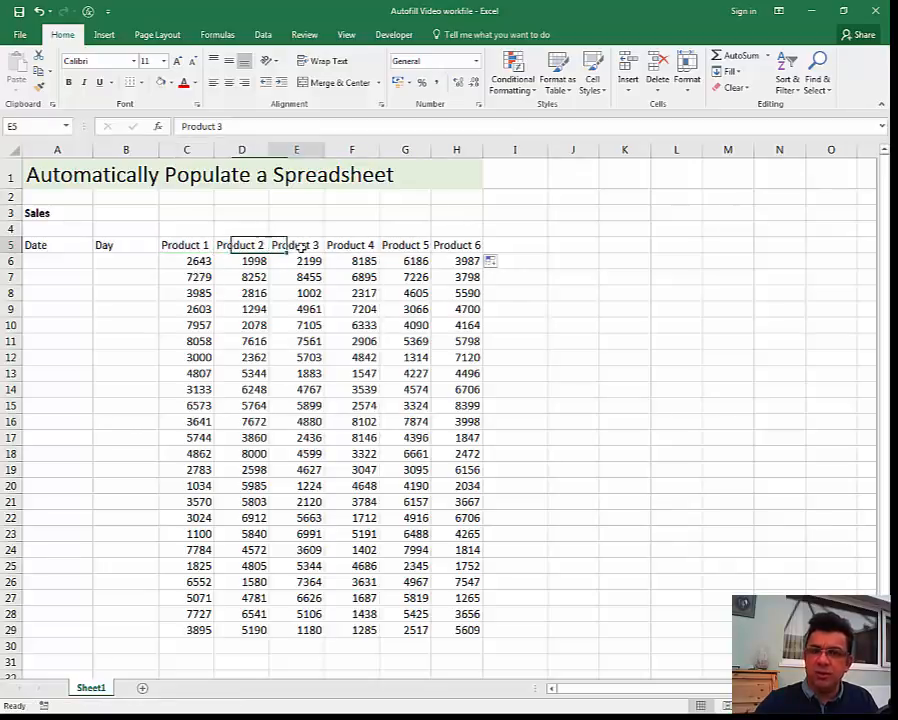
{"action": "left_click", "coordinate": [351, 246]}
{"action": "left_click", "coordinate": [402, 247]}
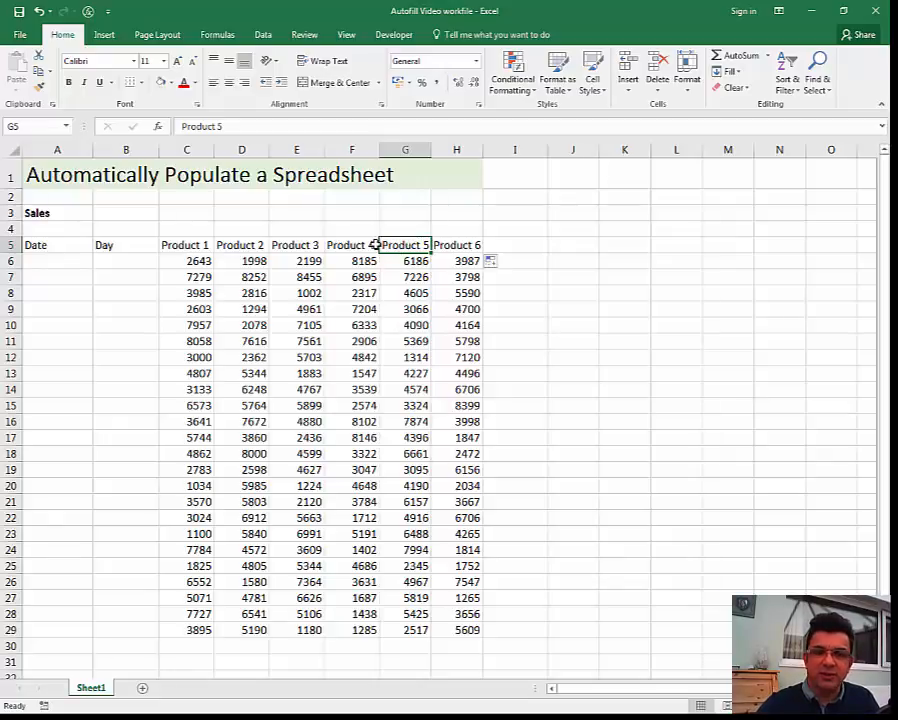
Enter Mon in cell B6 and autofill the day names down to B29.
{"action": "left_click", "coordinate": [111, 265]}
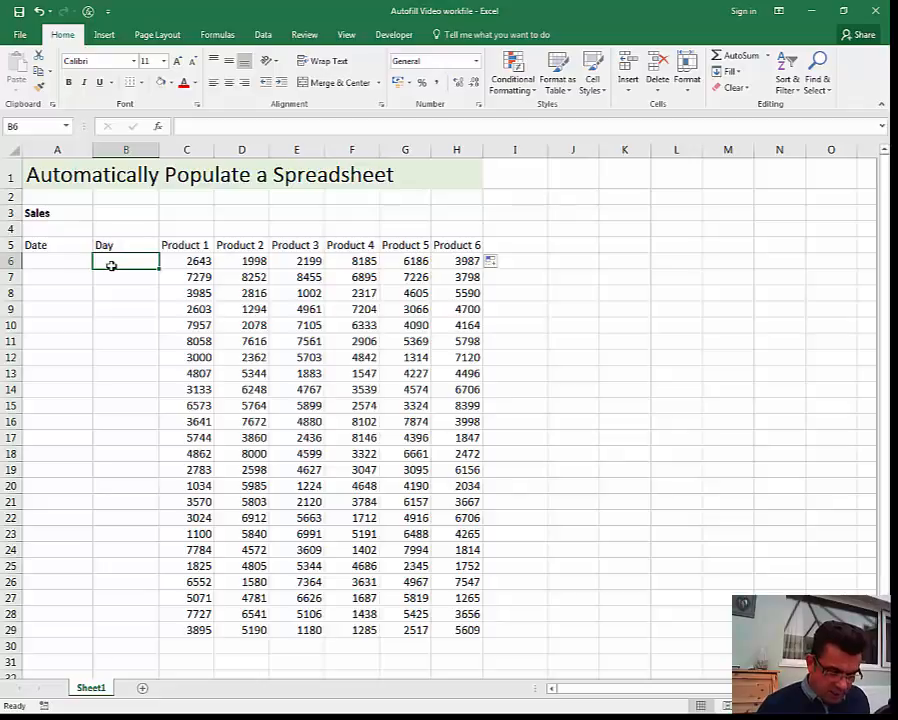
{"action": "type", "text": "Mon"}
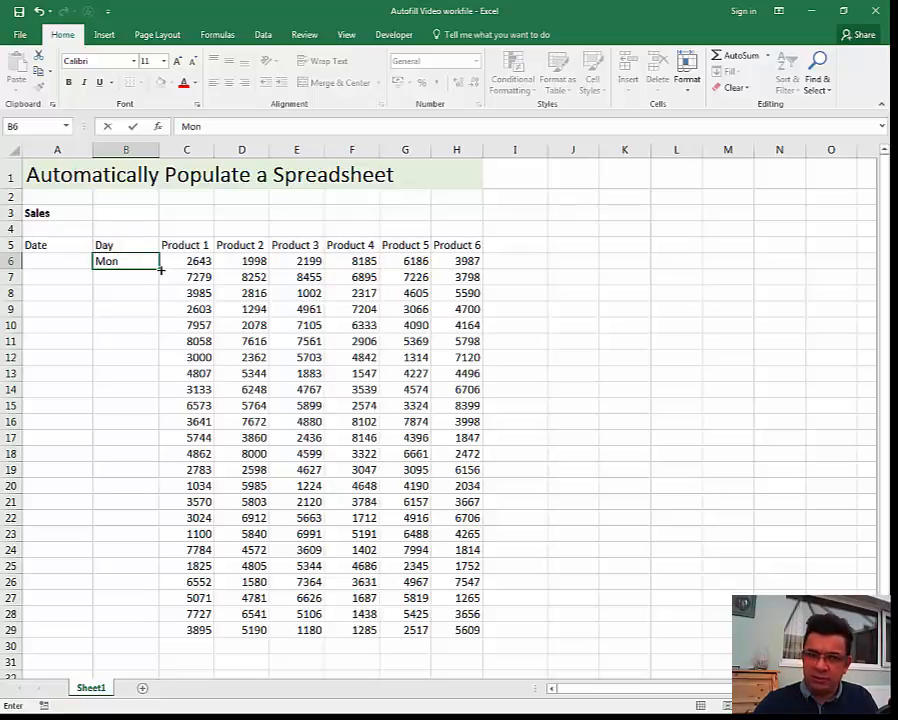
{"action": "left_click_drag", "start_coordinate": [160, 269], "coordinate": [163, 632]}
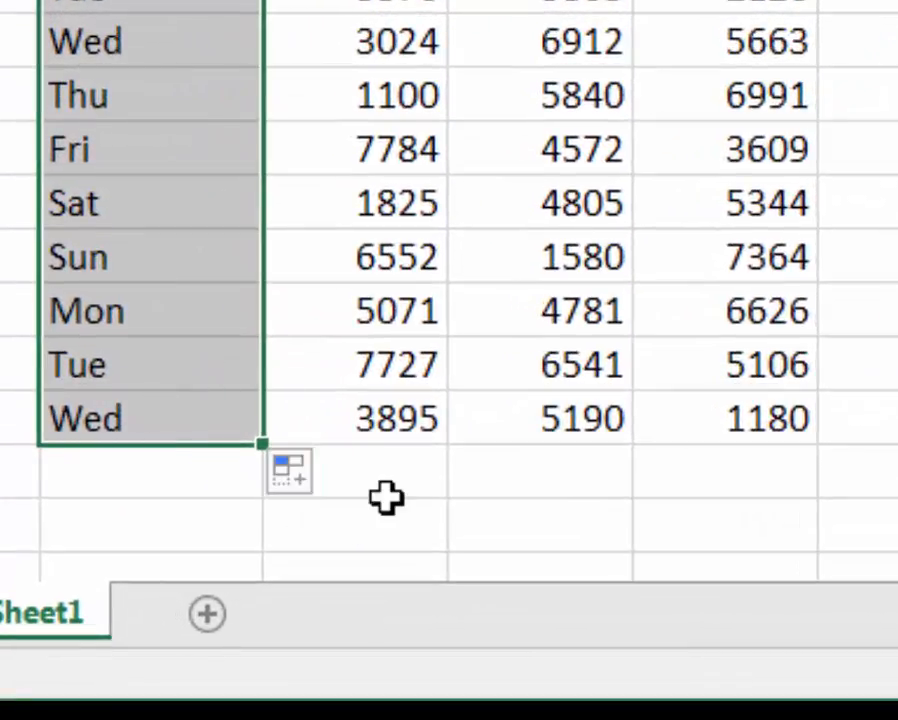
Try the Copy Cells fill option on the filled day column, and return it to Fill Series.
{"action": "left_click", "coordinate": [300, 484]}
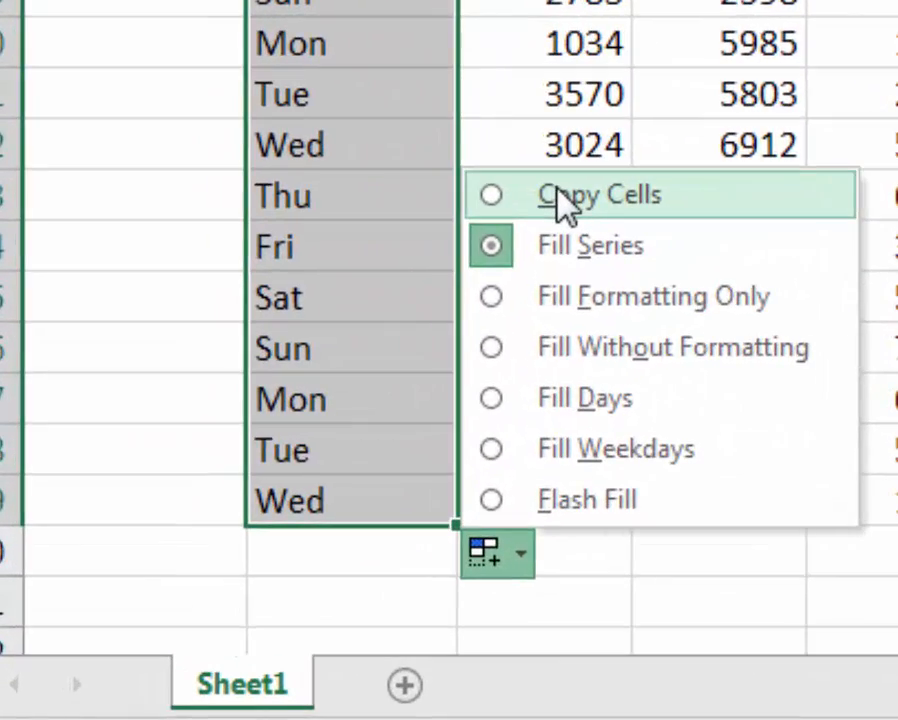
{"action": "left_click", "coordinate": [565, 200]}
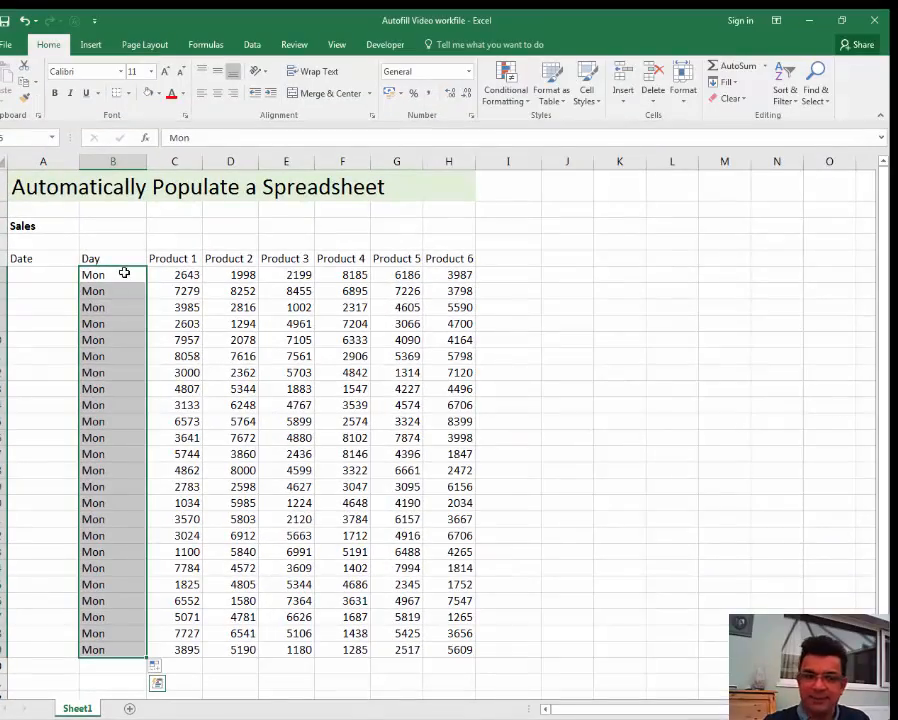
{"action": "left_click", "coordinate": [155, 667]}
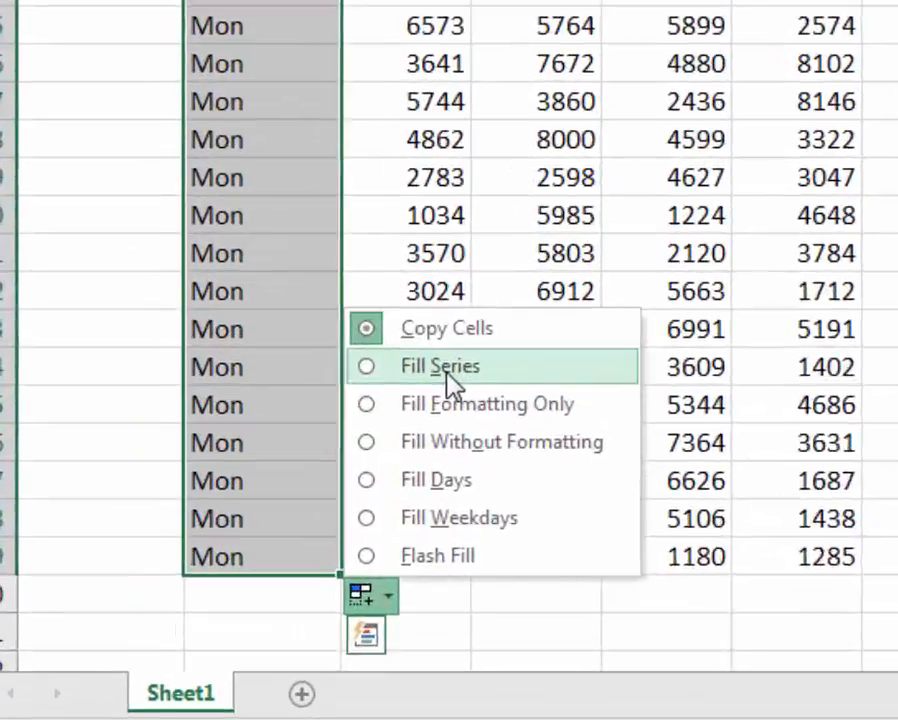
{"action": "left_click", "coordinate": [193, 574]}
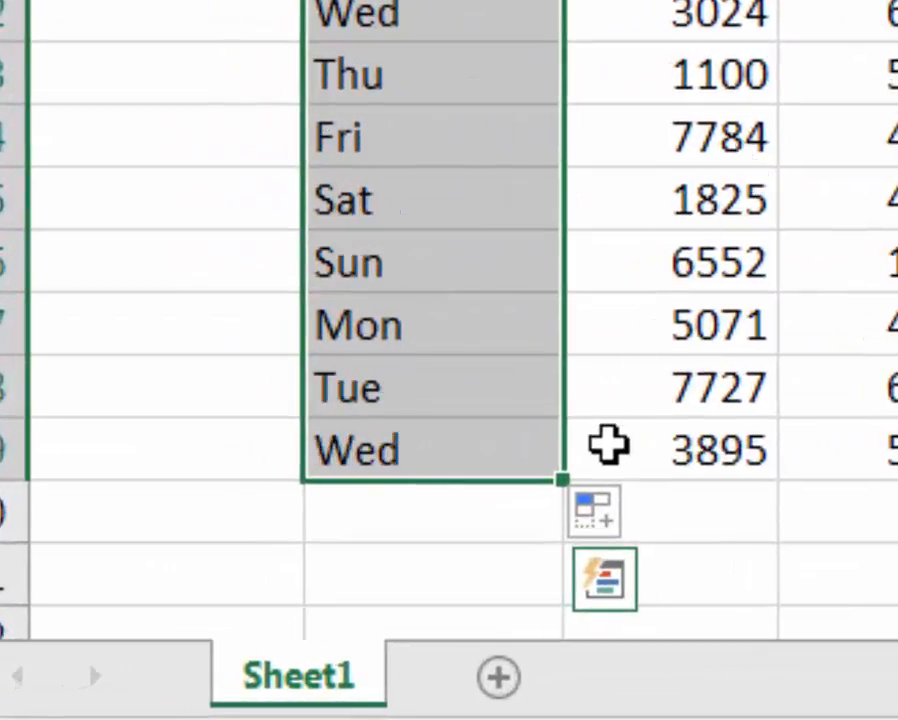
Change the day column's autofill to Fill Weekdays and check the repeating Monday-to-Friday pattern.
{"action": "left_click", "coordinate": [596, 512]}
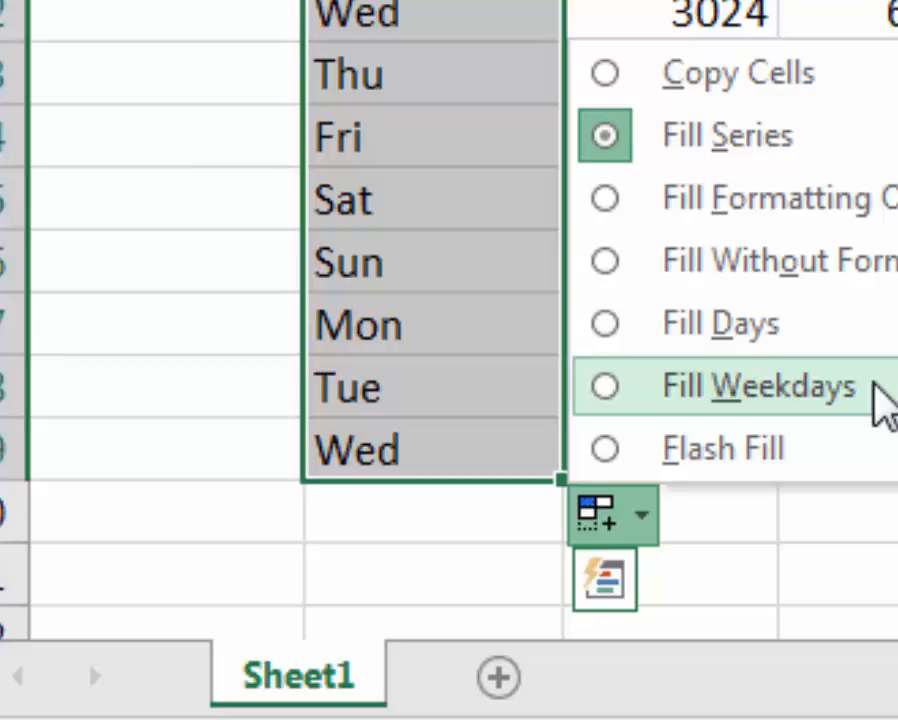
{"action": "left_click", "coordinate": [760, 386]}
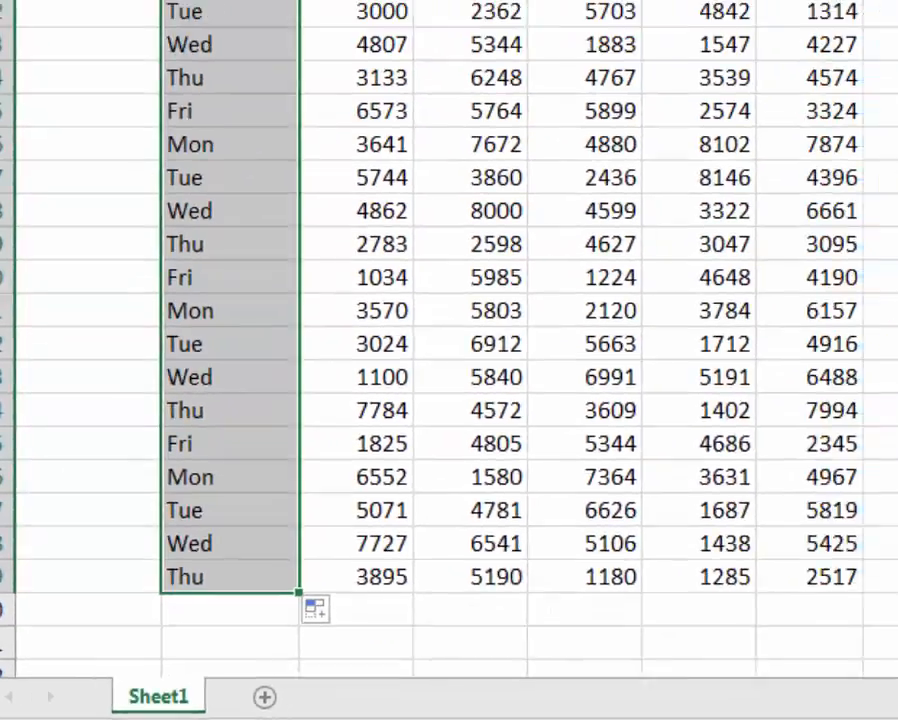
{"action": "left_click", "coordinate": [116, 343]}
{"action": "left_click", "coordinate": [116, 359]}
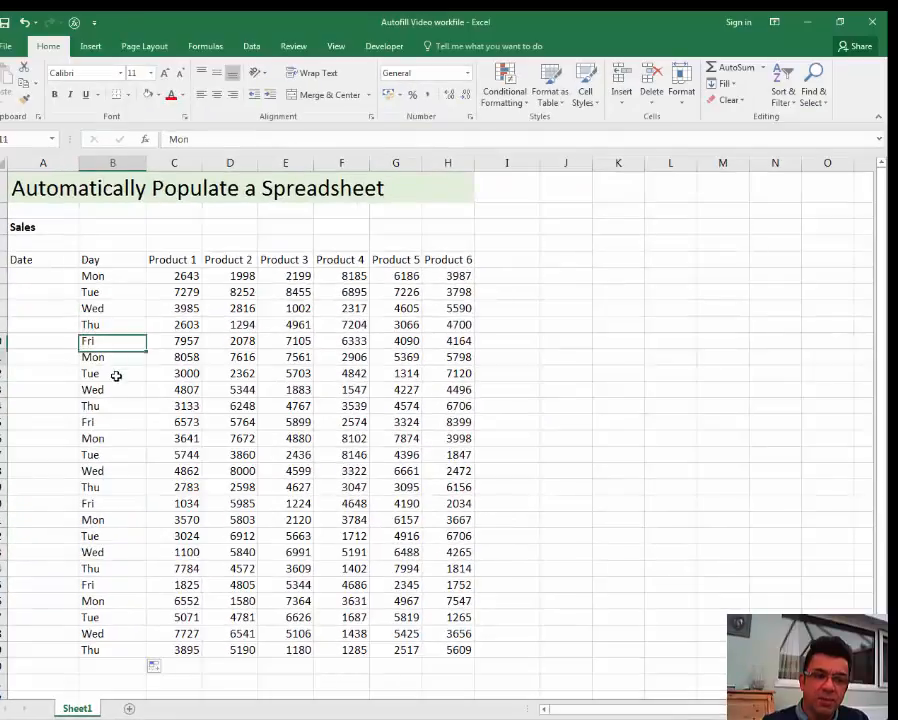
{"action": "left_click_drag", "start_coordinate": [116, 357], "coordinate": [124, 501]}
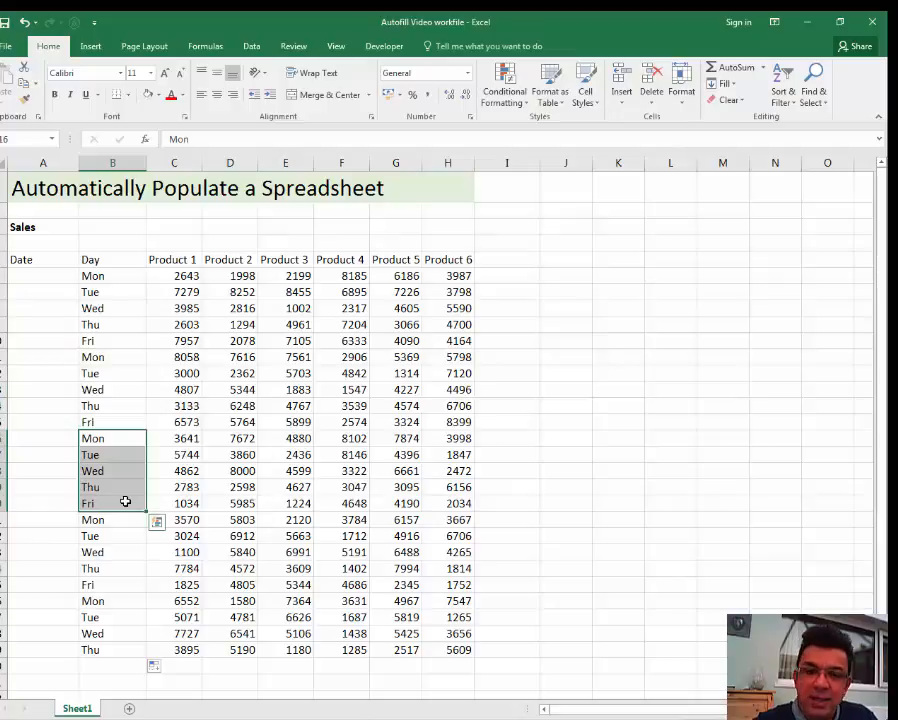
{"action": "left_click", "coordinate": [125, 275]}
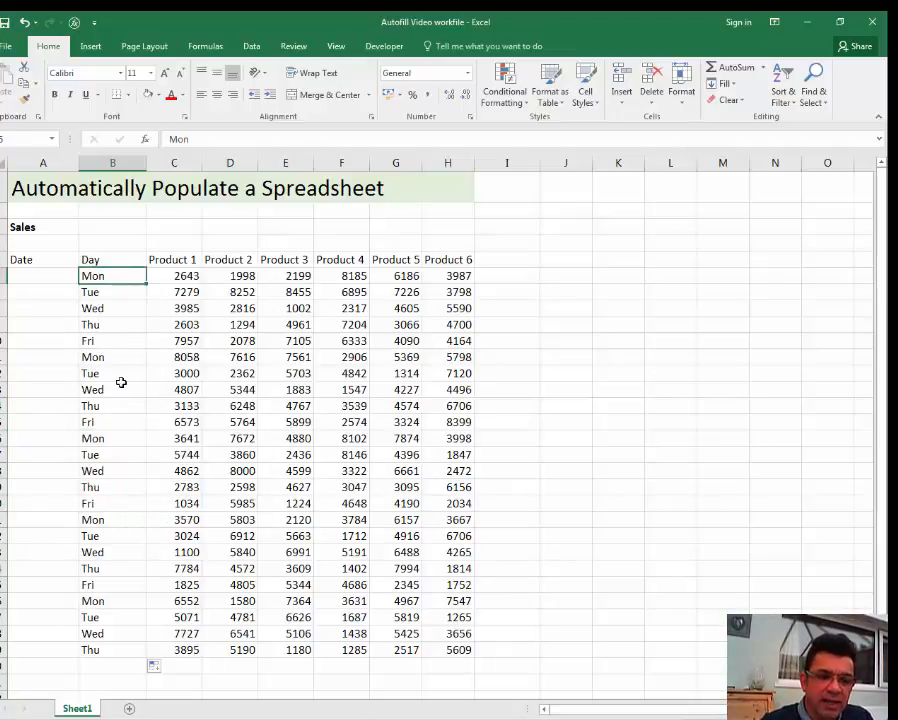
Enter 01/08/2016 in cell A6 and autofill the dates down to A29 with the Fill Weekdays option.
{"action": "left_click", "coordinate": [16, 278]}
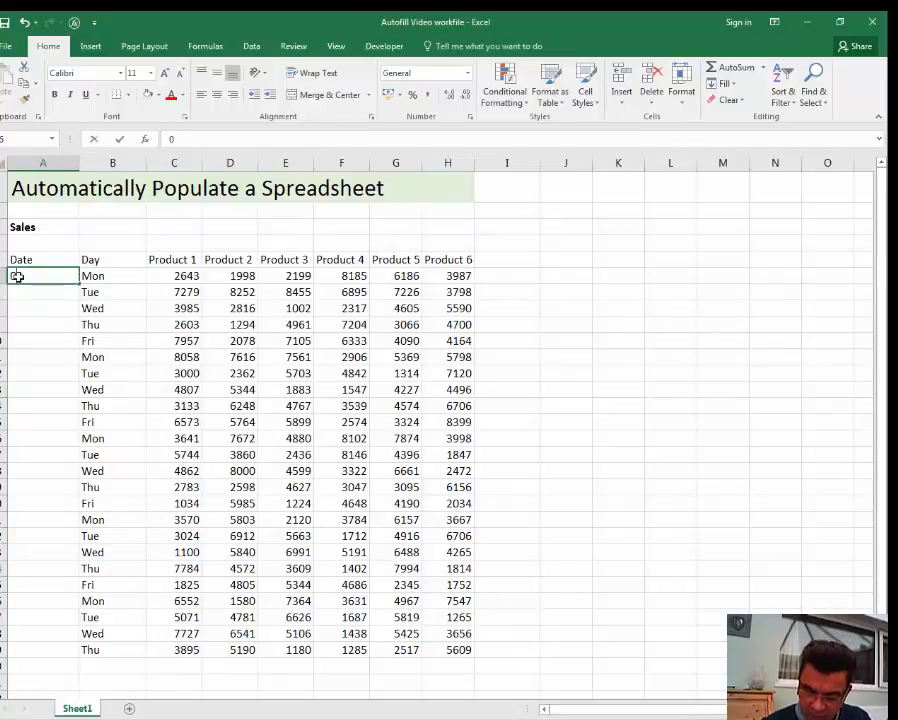
{"action": "type", "text": "01/08/"}
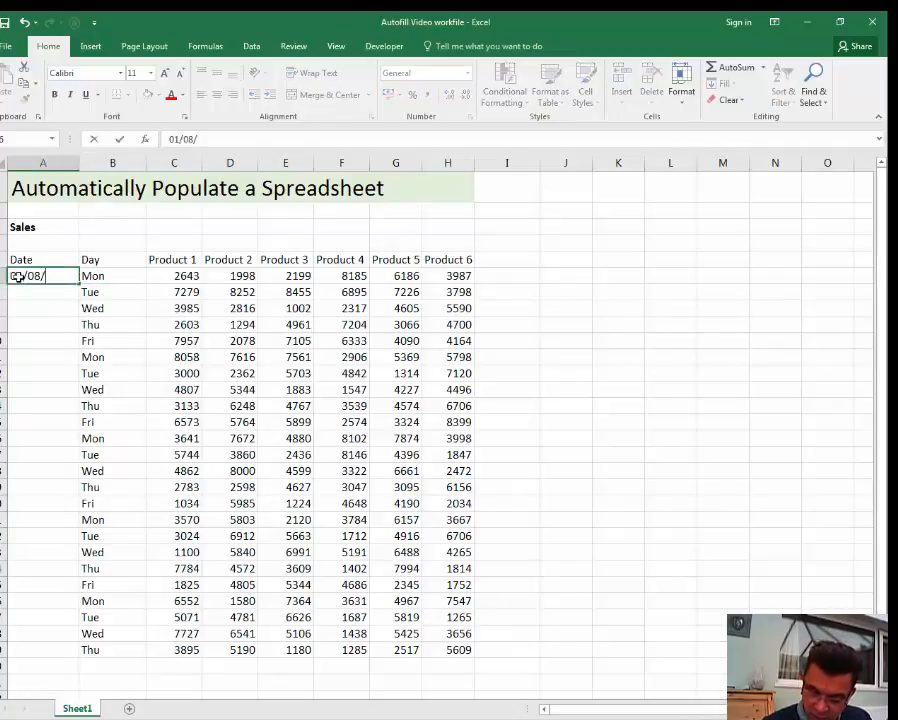
{"action": "type", "text": "2016"}
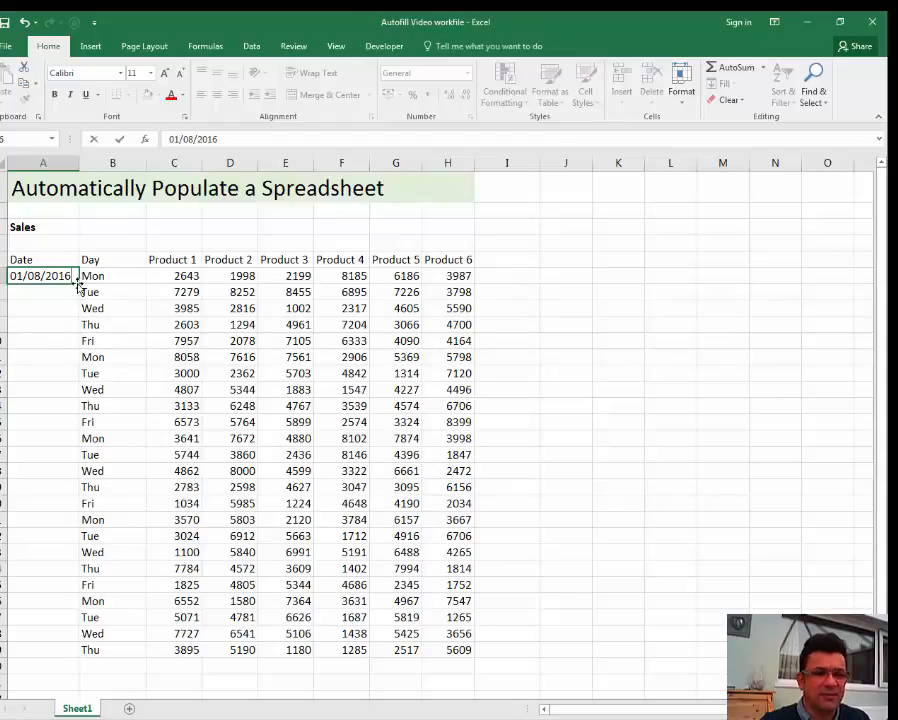
{"action": "left_click_drag", "start_coordinate": [78, 285], "coordinate": [83, 657]}
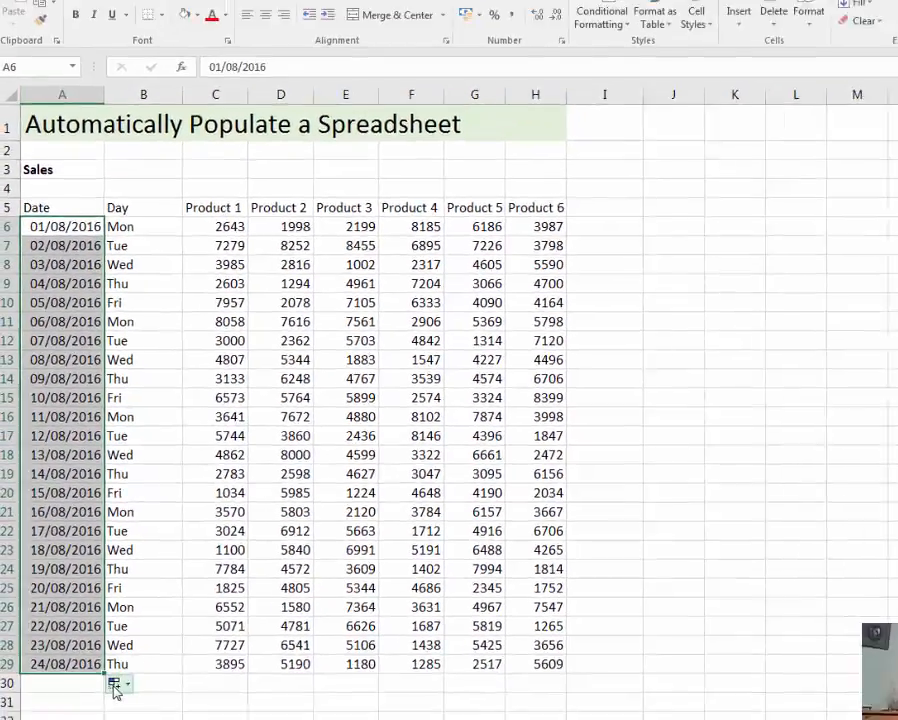
{"action": "left_click", "coordinate": [116, 684]}
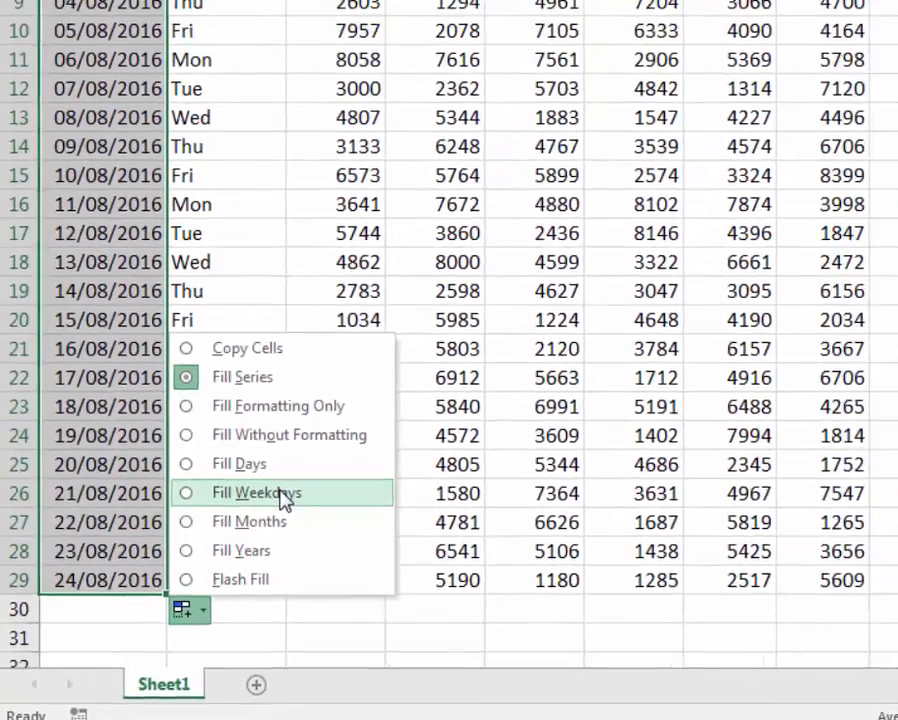
{"action": "left_click", "coordinate": [368, 420]}
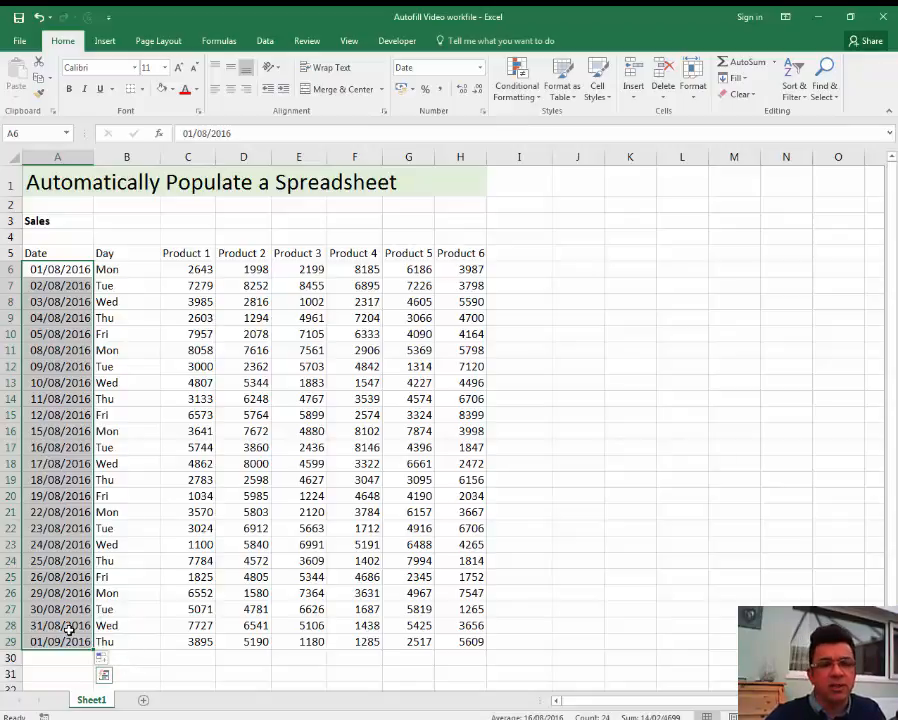
Enter the label Totals in cell B30, below the last day.
{"action": "left_click", "coordinate": [142, 607]}
{"action": "scroll", "coordinate": [142, 606], "scroll_direction": "down", "scroll_amount": 3}
{"action": "scroll", "coordinate": [143, 606], "scroll_direction": "up", "scroll_amount": 2}
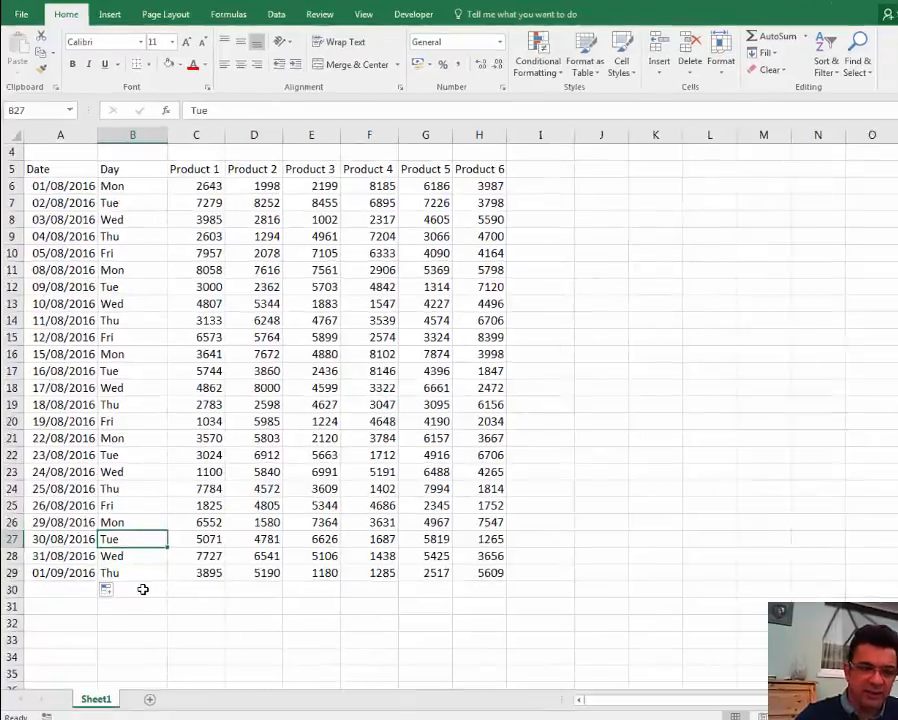
{"action": "left_click", "coordinate": [138, 595]}
{"action": "type", "text": "T"}
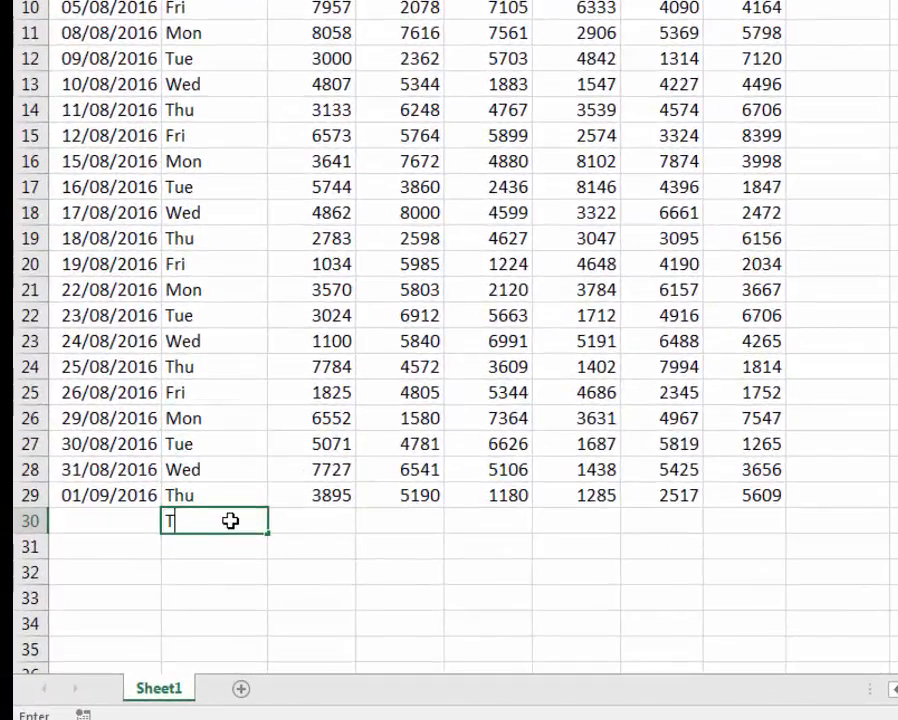
{"action": "type", "text": "otals"}
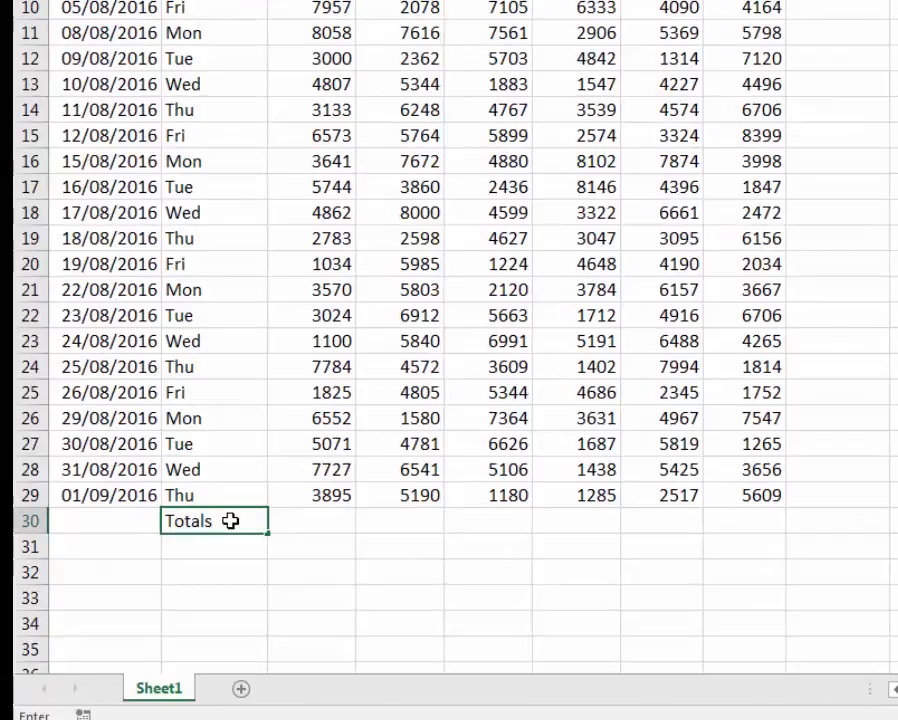
{"action": "key", "text": "Tab"}
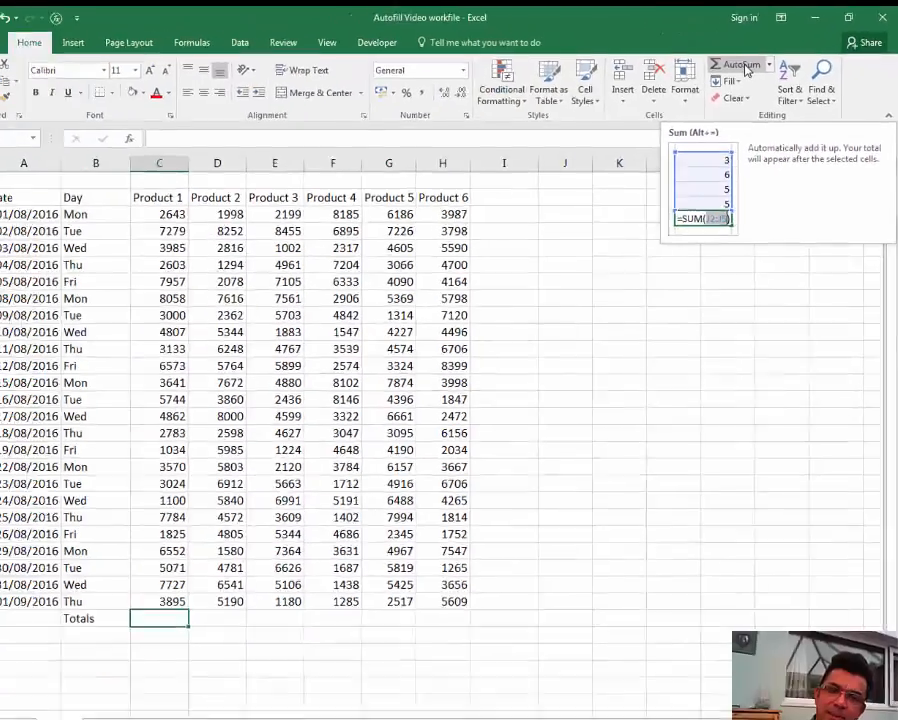
Total Product 1 in C30 with AutoSum over C6:C29 and autofill the formula across to H30.
{"action": "left_click", "coordinate": [536, 160]}
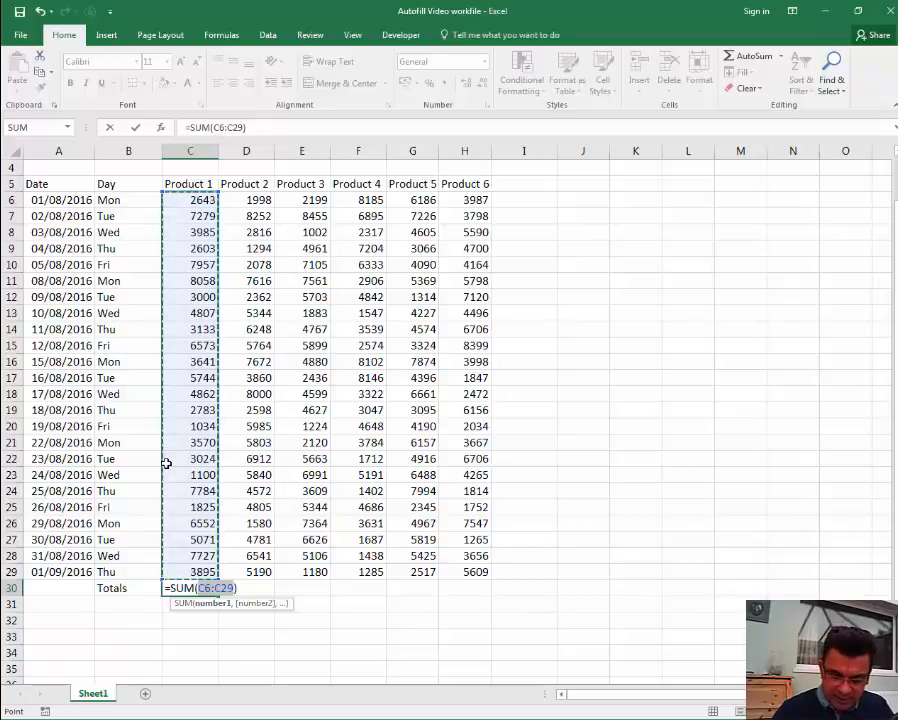
{"action": "key", "text": "Return"}
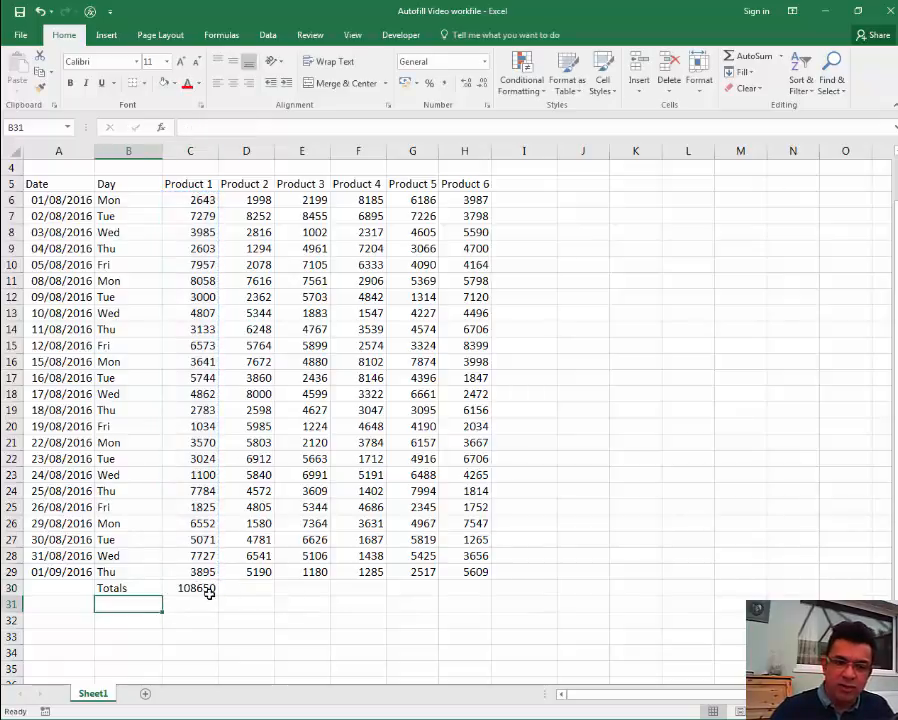
{"action": "left_click", "coordinate": [204, 588]}
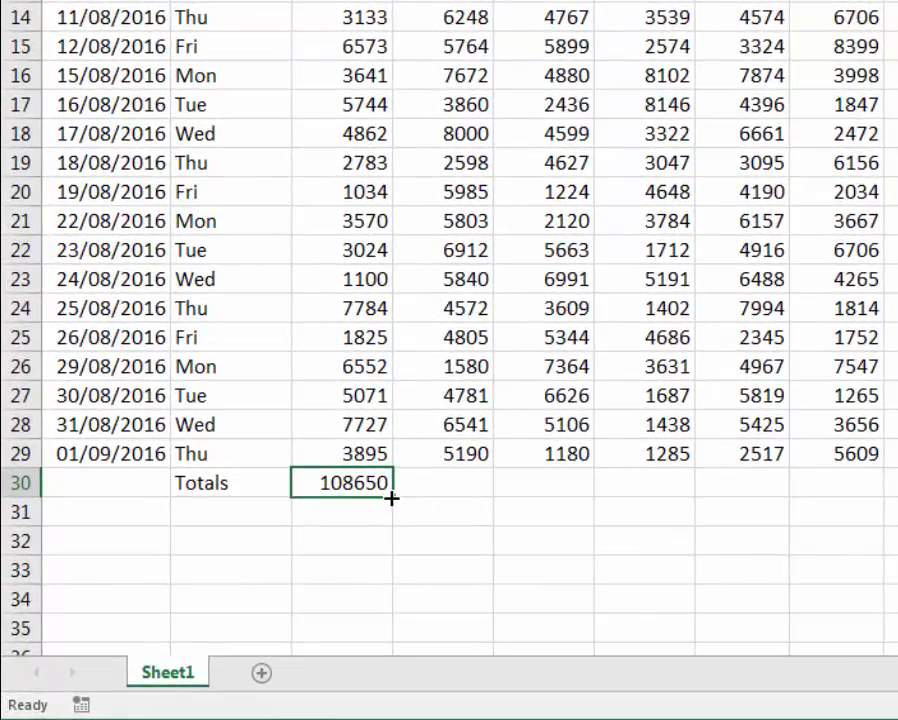
{"action": "left_click_drag", "start_coordinate": [391, 497], "coordinate": [857, 499]}
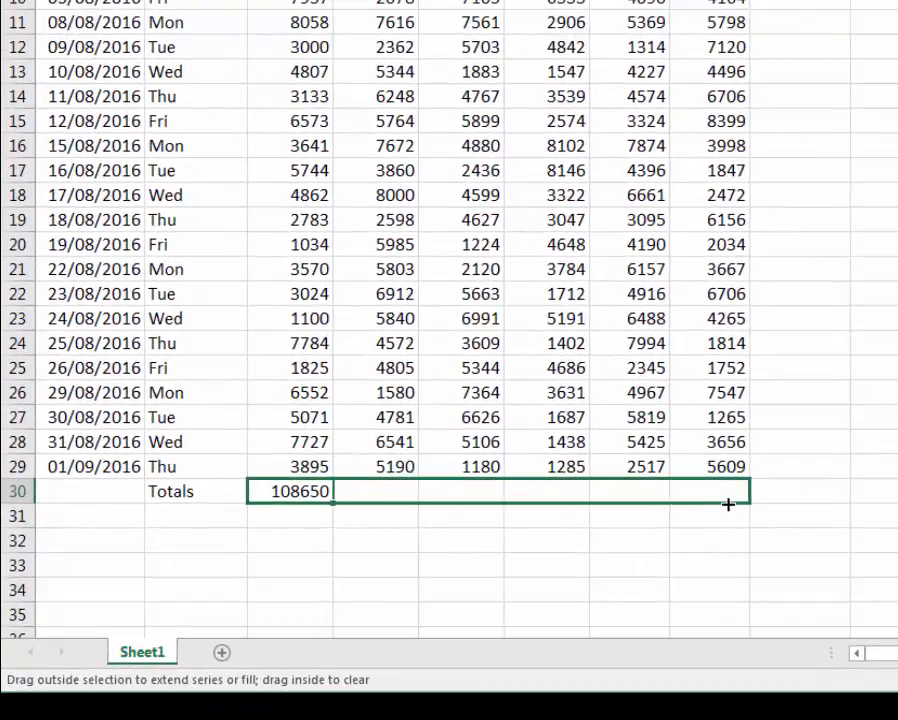
{"action": "left_click_drag", "start_coordinate": [728, 504], "coordinate": [728, 504]}
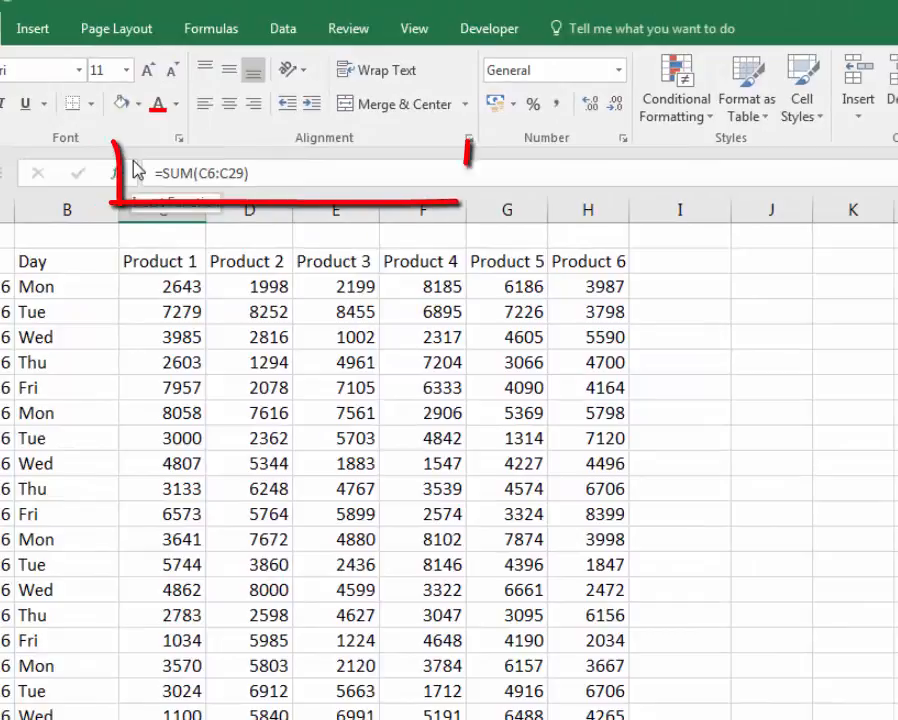
Check the copied sum formulas in D30, E30 and F30 against the product columns above them.
{"action": "key", "text": "Right"}
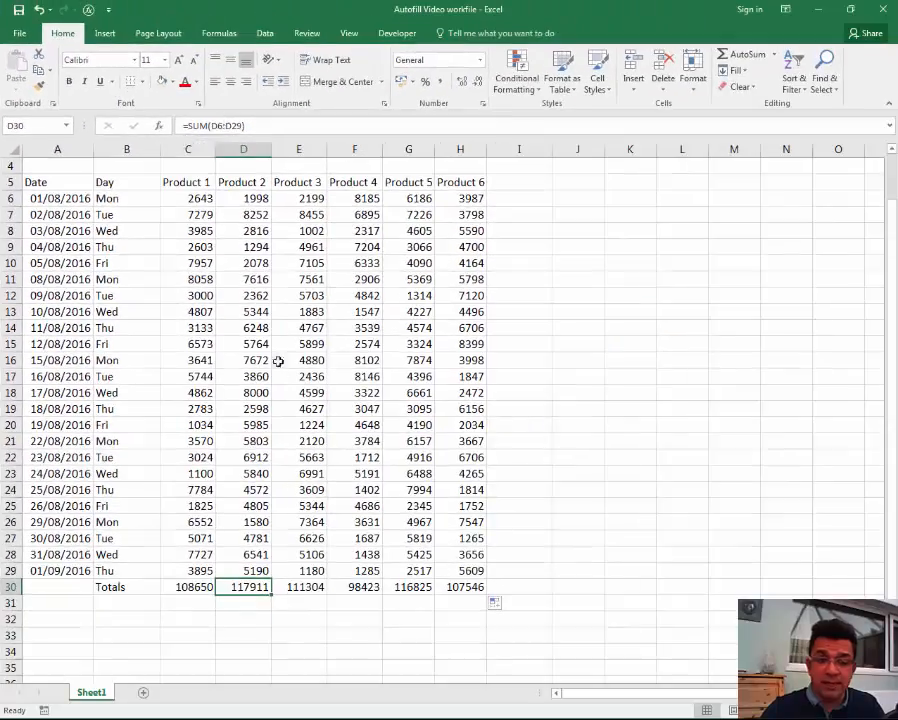
{"action": "left_click", "coordinate": [308, 587]}
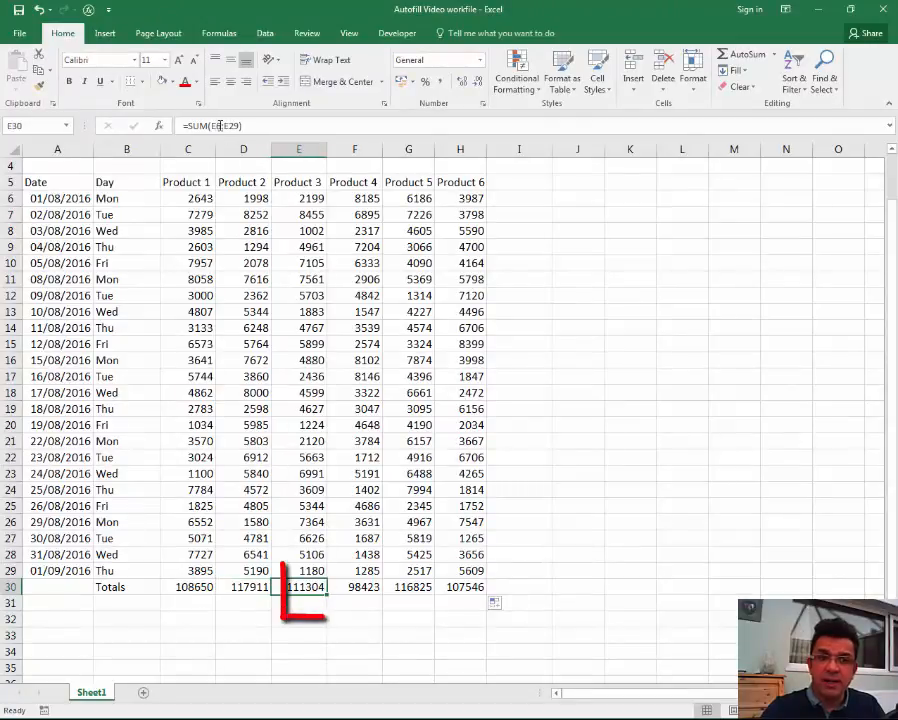
{"action": "key", "text": "Right"}
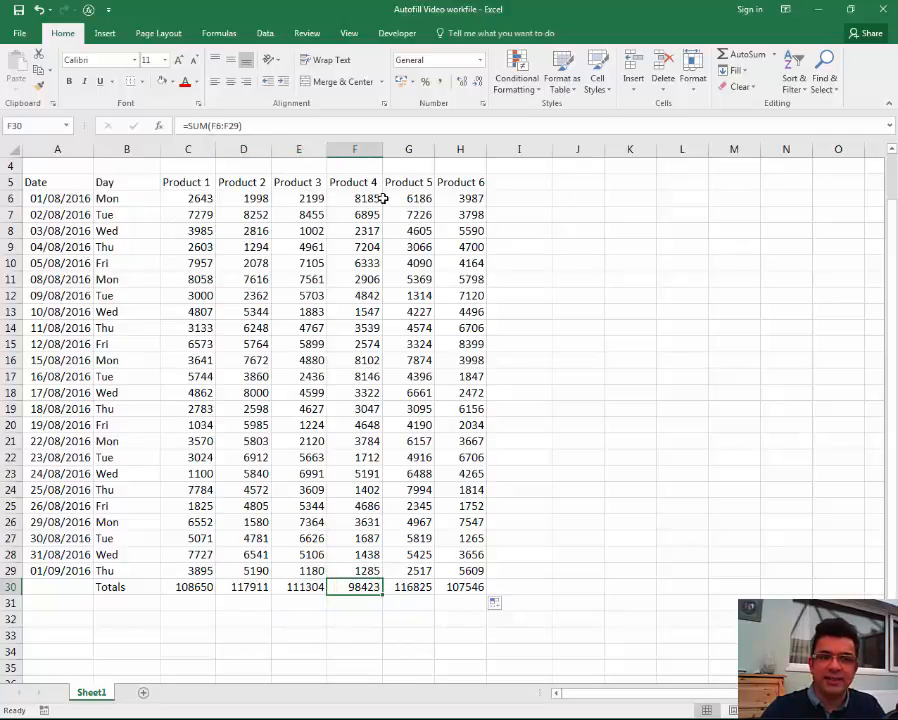
{"action": "left_click_drag", "start_coordinate": [370, 200], "coordinate": [372, 575]}
{"action": "left_click", "coordinate": [368, 586]}
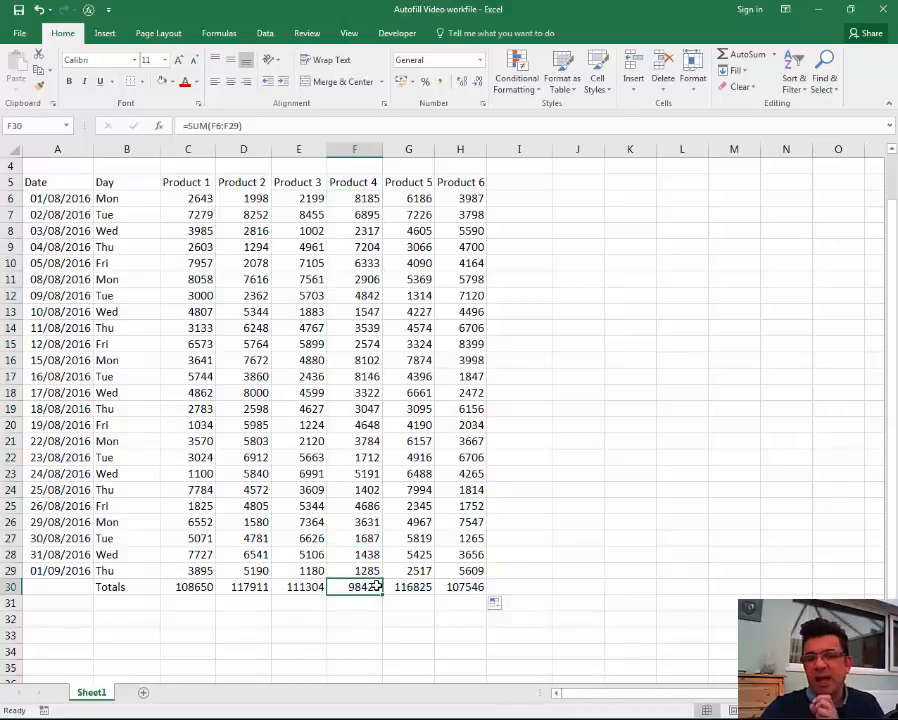
Enter the heading Totals in cell I5, beside Product 6.
{"action": "left_click", "coordinate": [516, 181]}
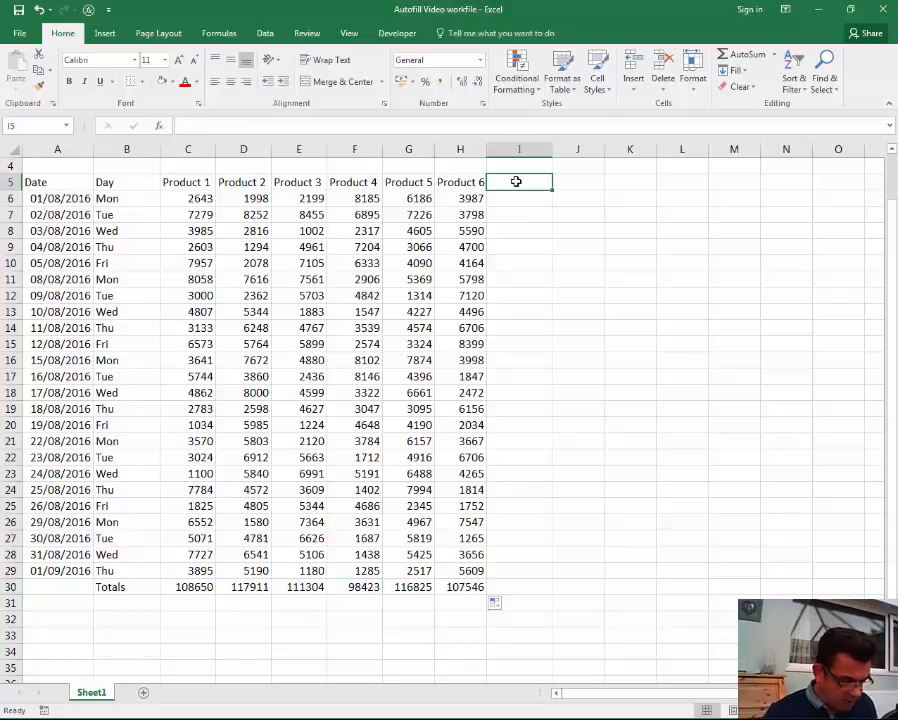
{"action": "type", "text": "Totals"}
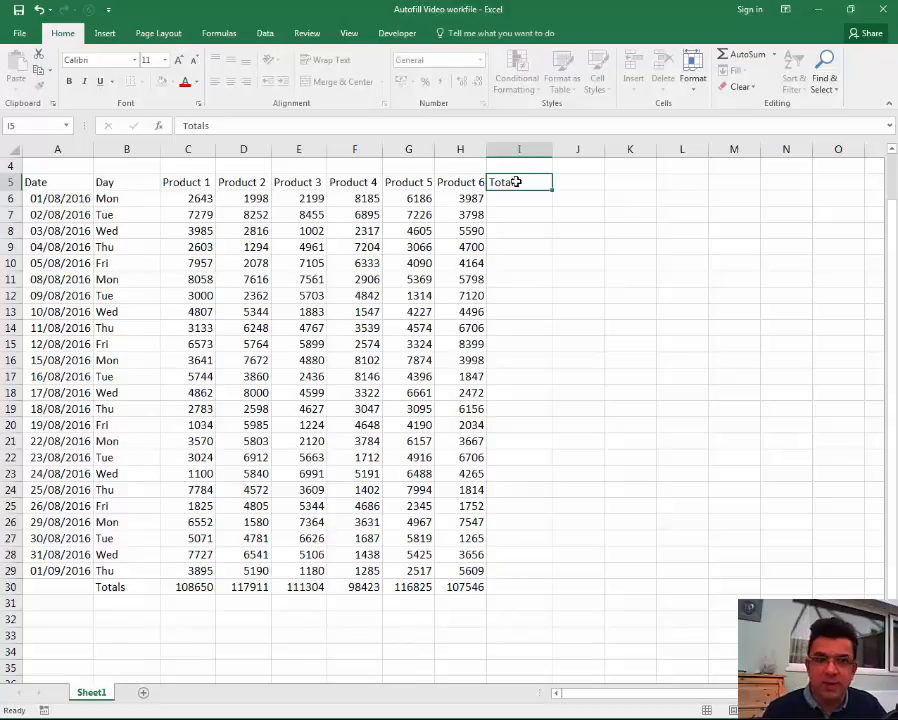
{"action": "key", "text": "Return"}
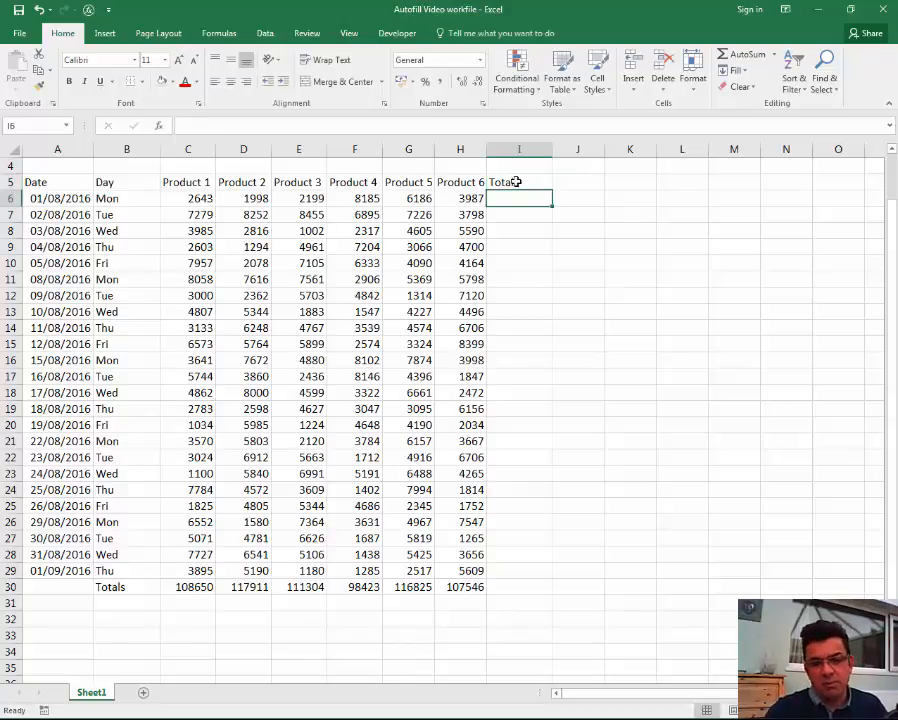
Total the first day in I6 with AutoSum over C6:H6 and autofill the formula down to I29.
{"action": "left_click", "coordinate": [748, 58]}
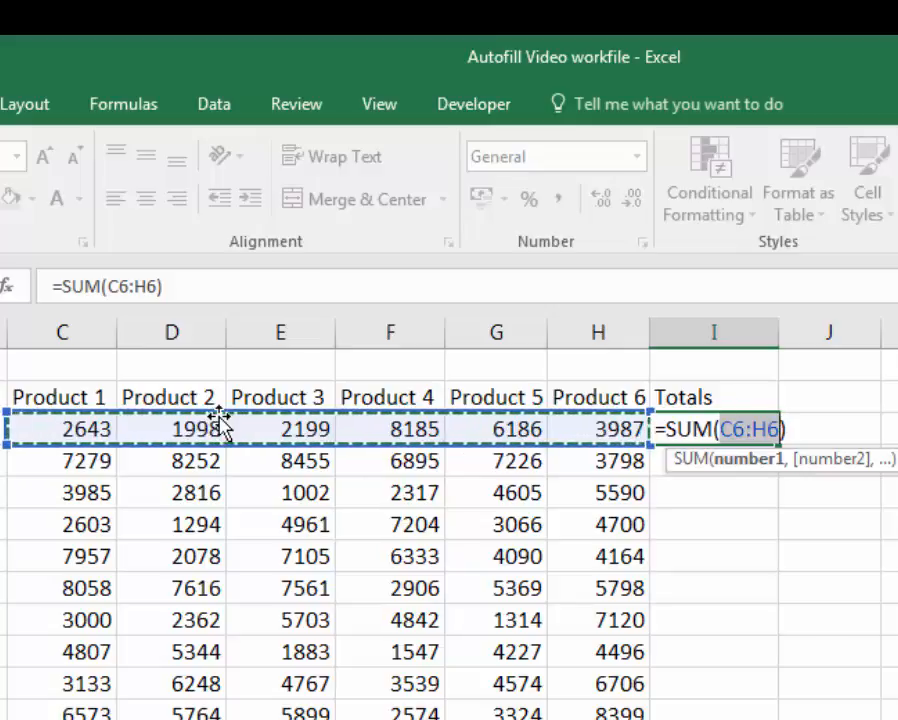
{"action": "key", "text": "Return"}
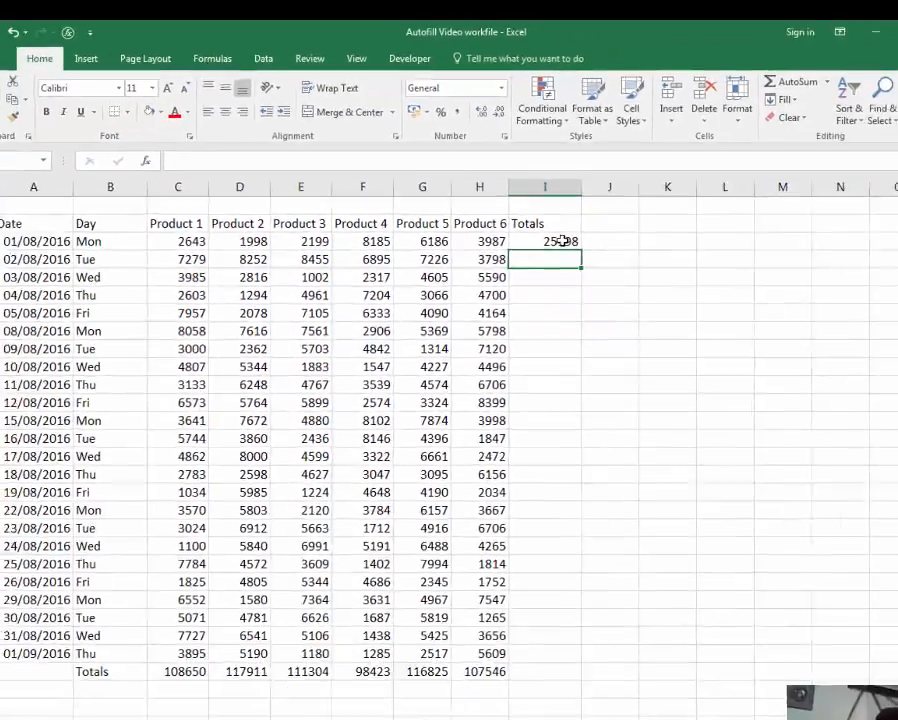
{"action": "left_click", "coordinate": [669, 349]}
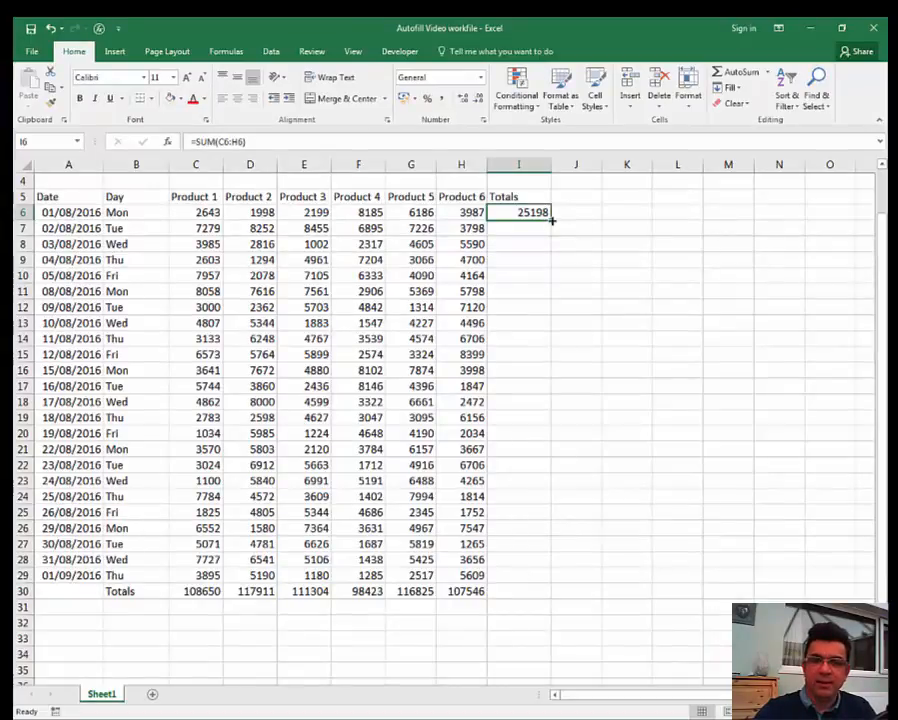
{"action": "left_click_drag", "start_coordinate": [551, 220], "coordinate": [545, 583]}
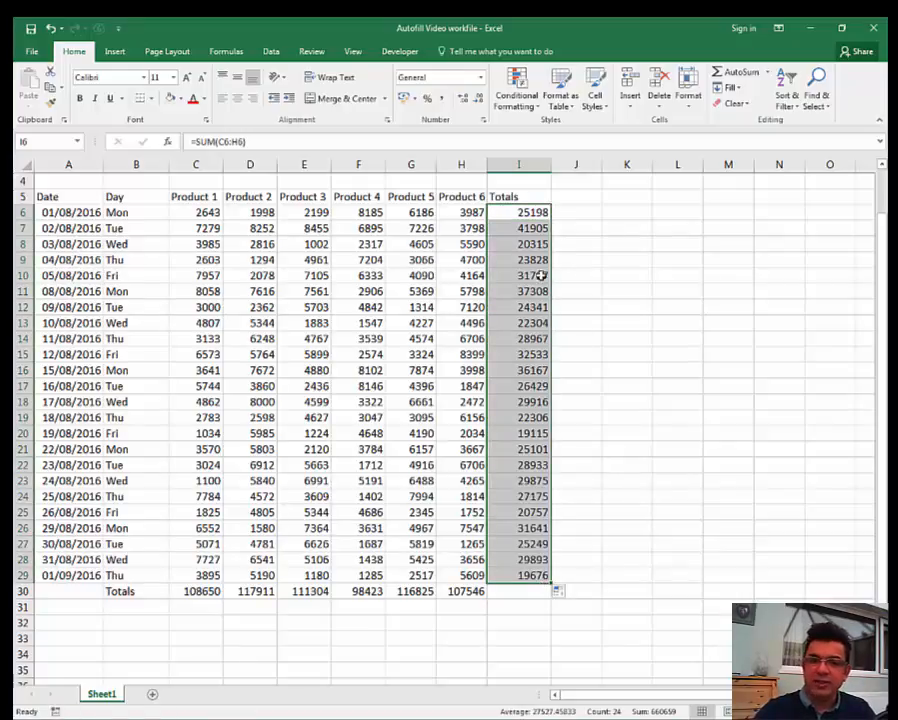
Check the daily total formulas in I6, I7 and I8, and view the autofill options for the filled column.
{"action": "left_click", "coordinate": [525, 228]}
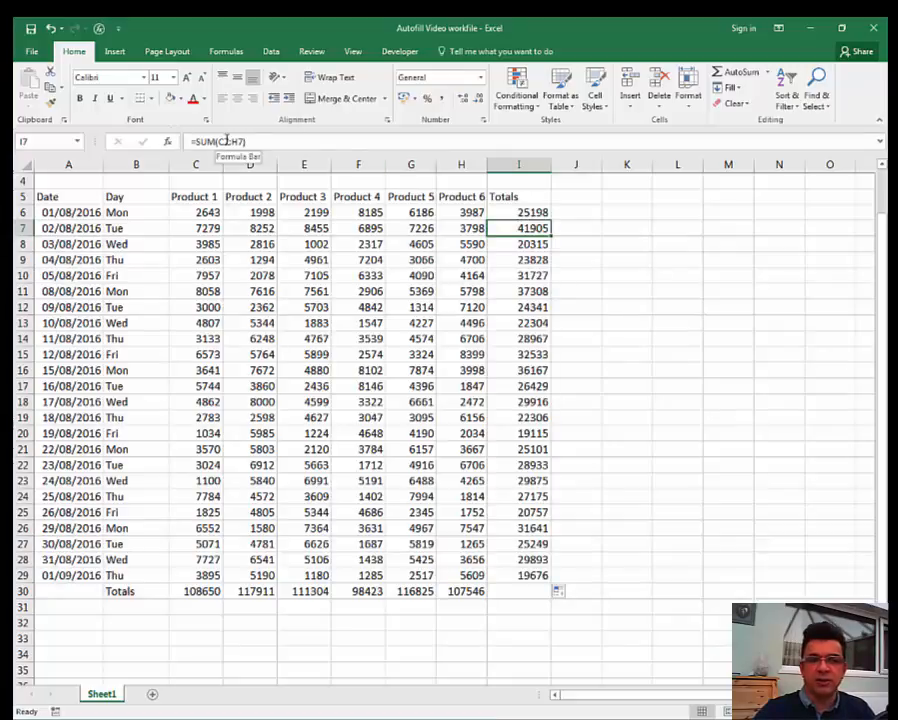
{"action": "left_click_drag", "start_coordinate": [208, 212], "coordinate": [455, 212]}
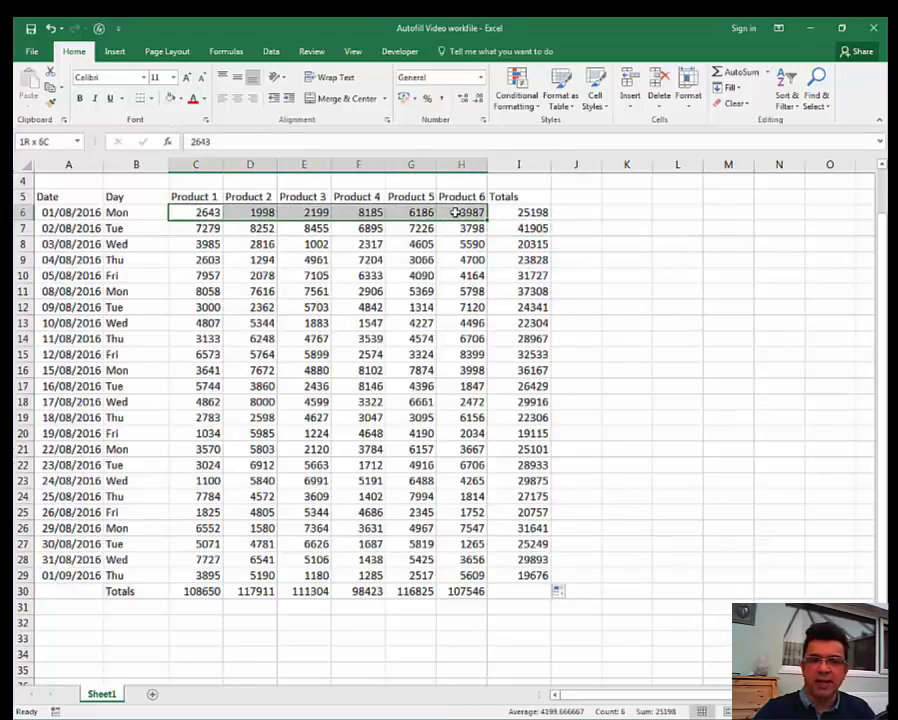
{"action": "left_click", "coordinate": [528, 214]}
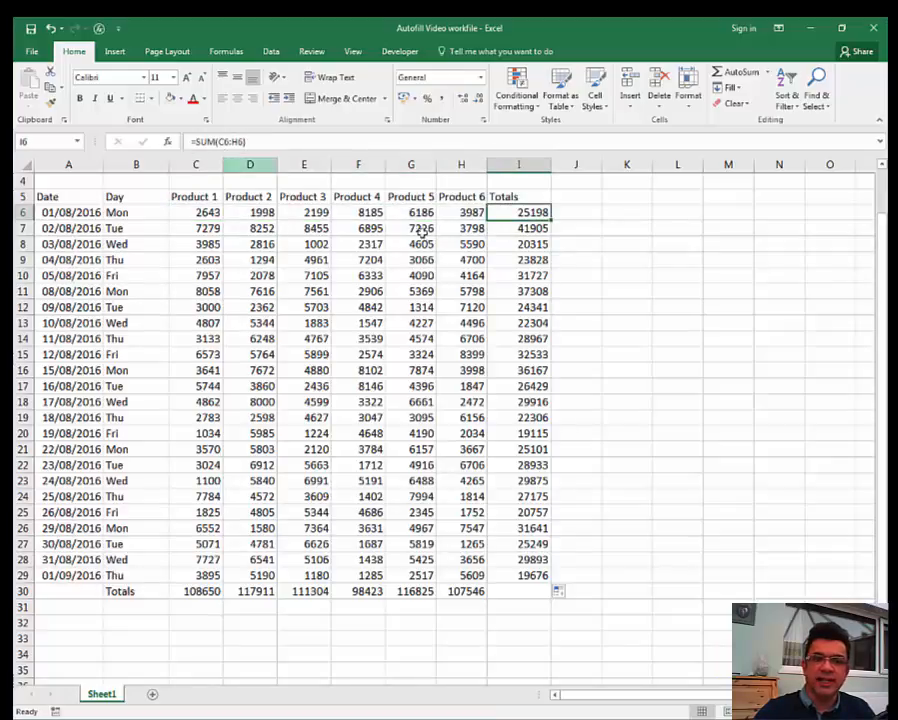
{"action": "left_click", "coordinate": [516, 228]}
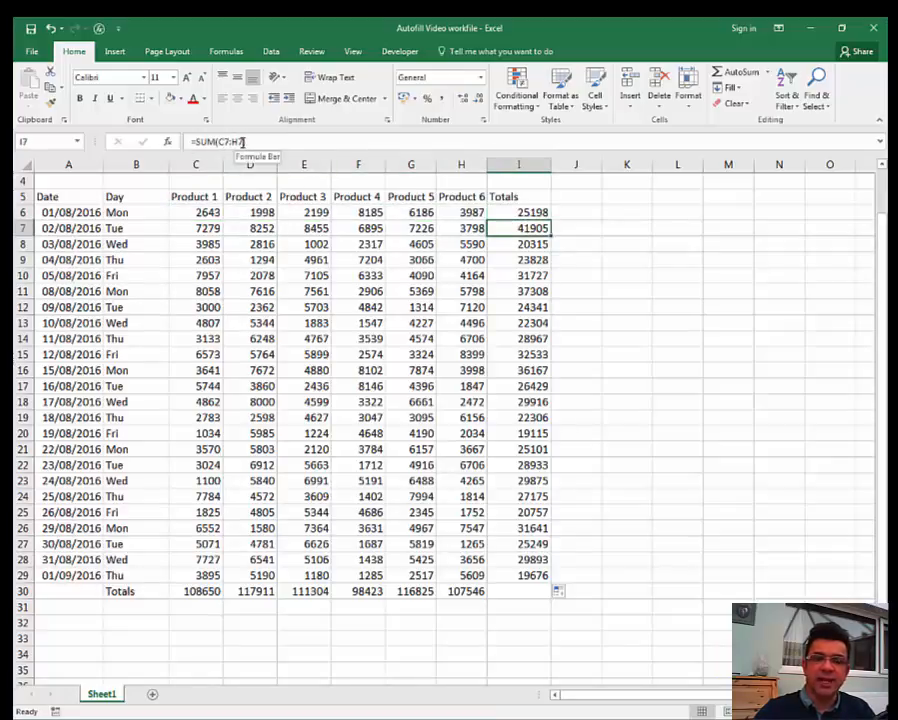
{"action": "key", "text": "Down"}
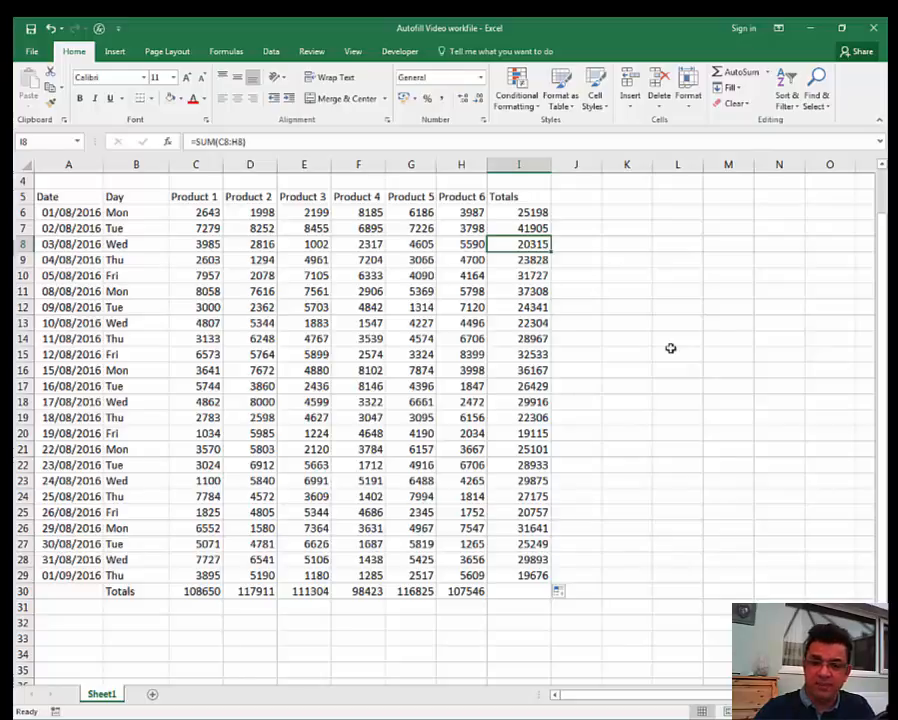
{"action": "left_click", "coordinate": [561, 592]}
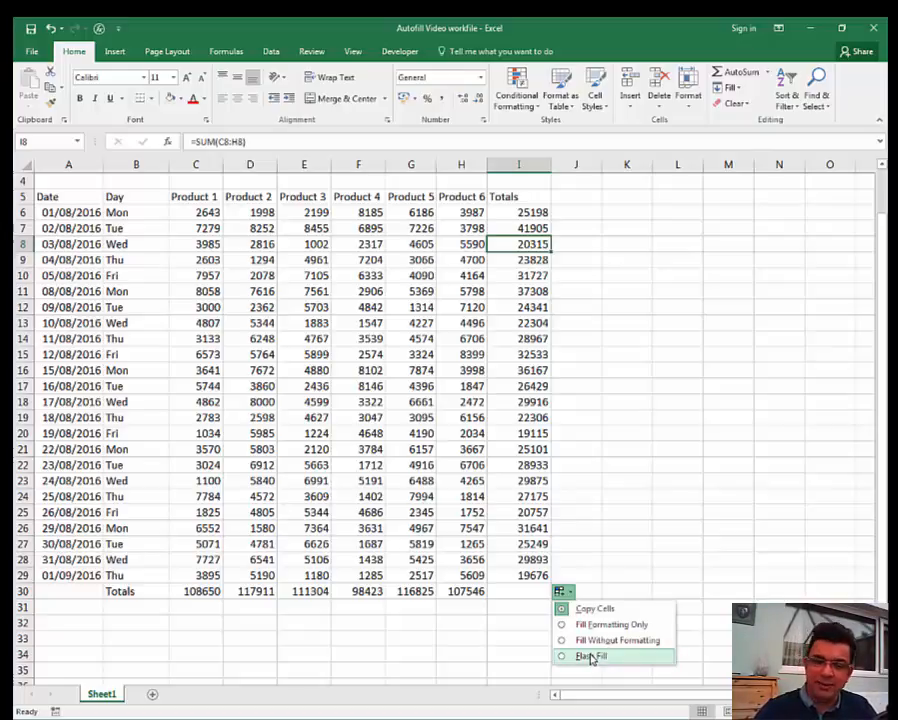
{"action": "left_click", "coordinate": [565, 402]}
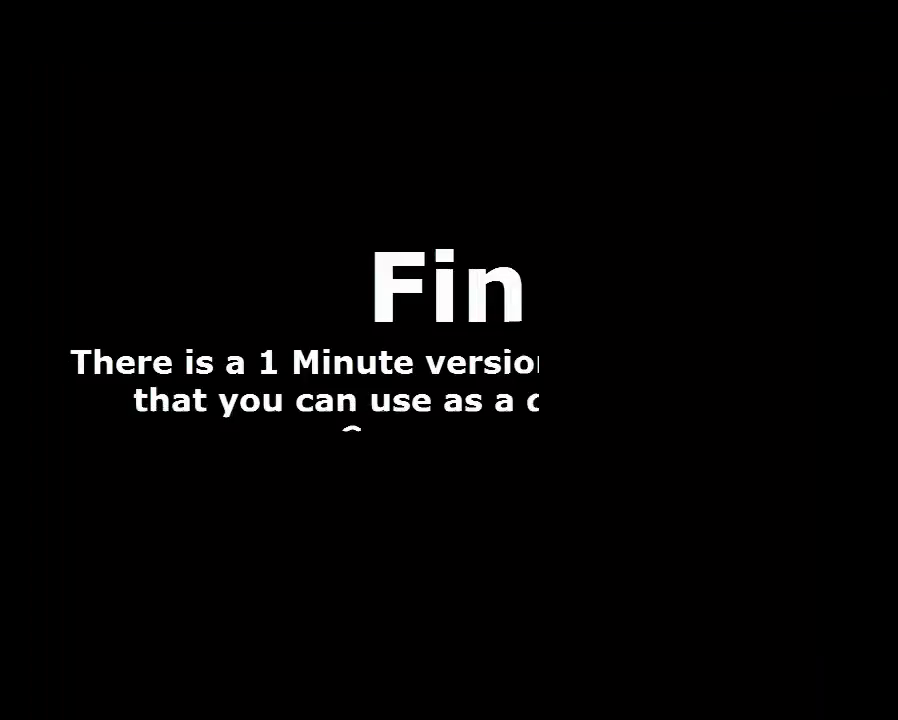